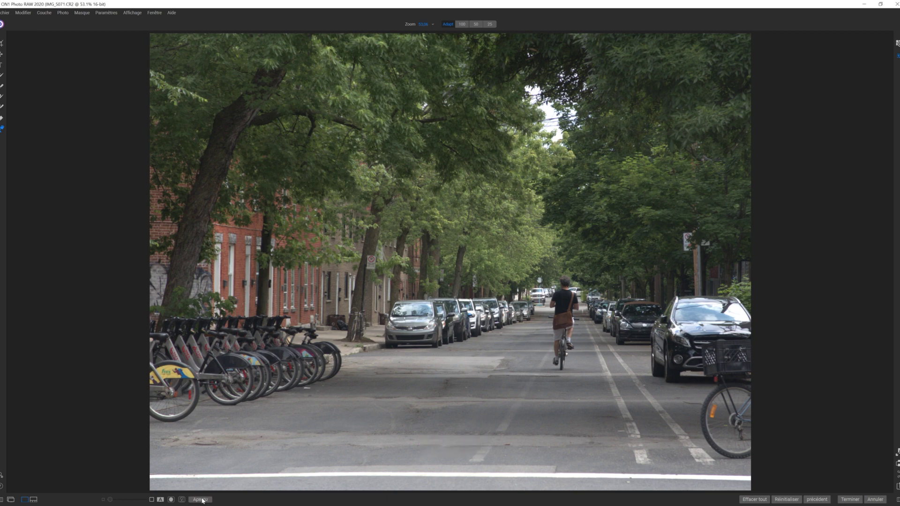
Toggle the preview to show the warm, contrasty edited street photo instead of the original
left_click(202, 500)
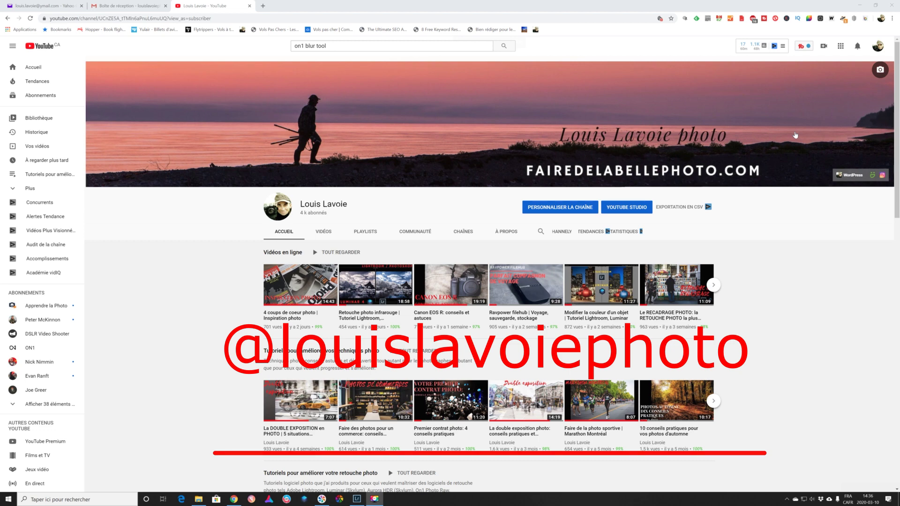
Scroll through the channel's video rows and open the 'Tutoriels pour amélio…' playlist
scroll(795, 135, "down", 1)
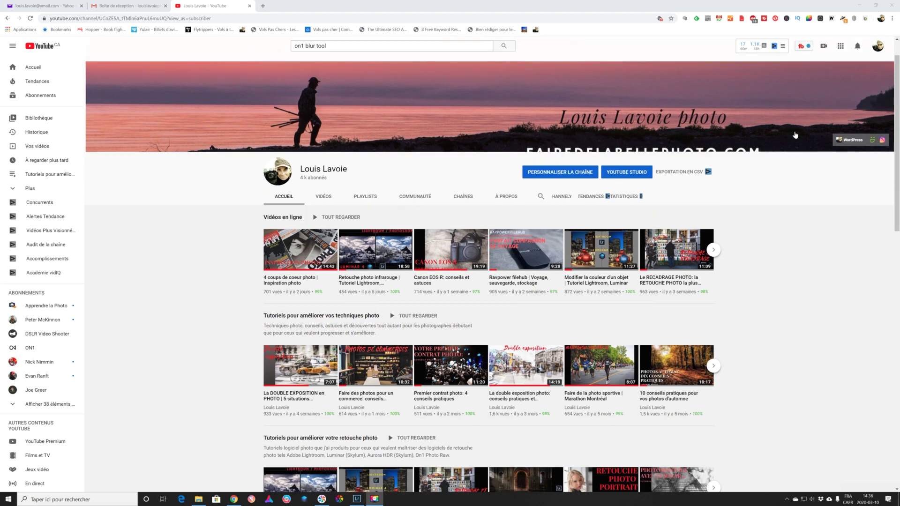
scroll(796, 135, "down", 2)
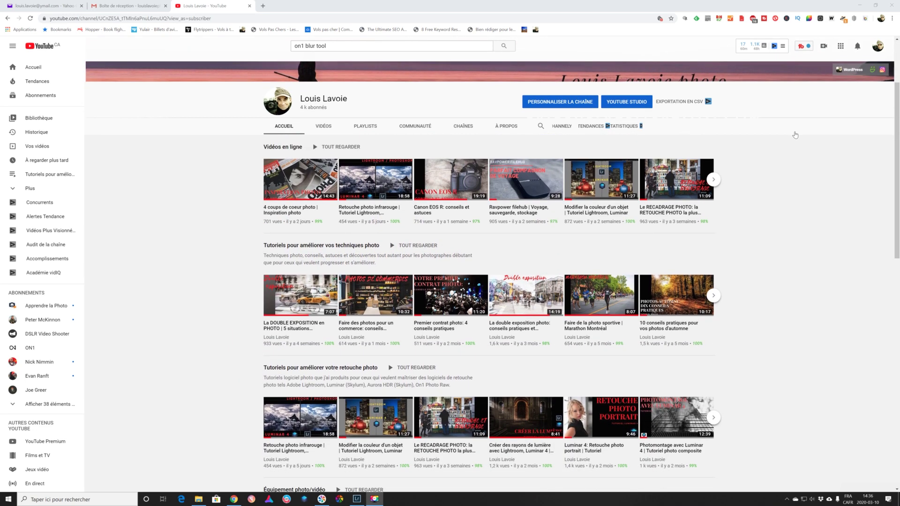
scroll(795, 135, "down", 2)
scroll(796, 135, "down", 1)
scroll(795, 135, "down", 1)
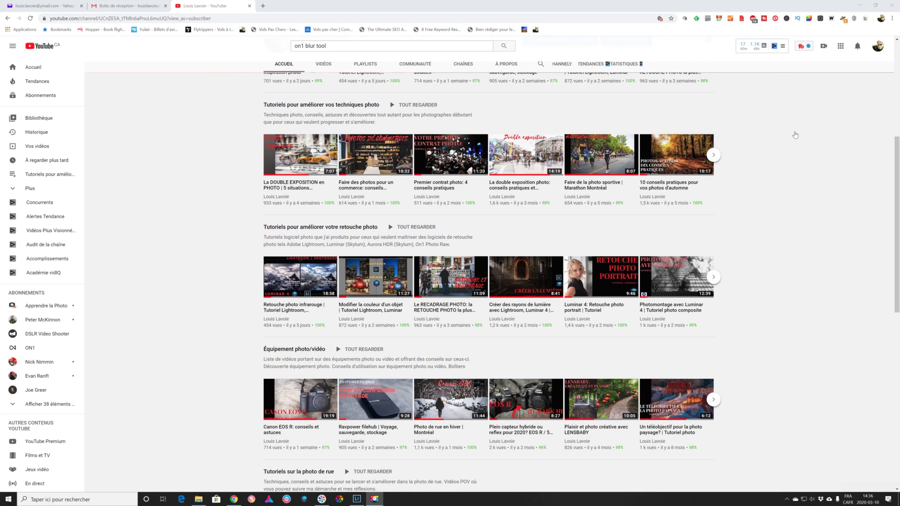
scroll(795, 135, "down", 1)
scroll(796, 135, "down", 1)
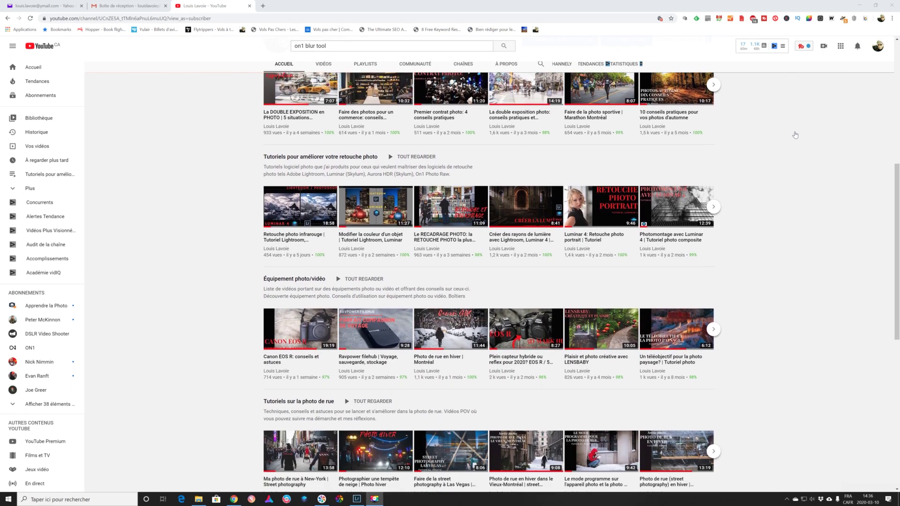
scroll(796, 135, "down", 1)
scroll(795, 135, "down", 1)
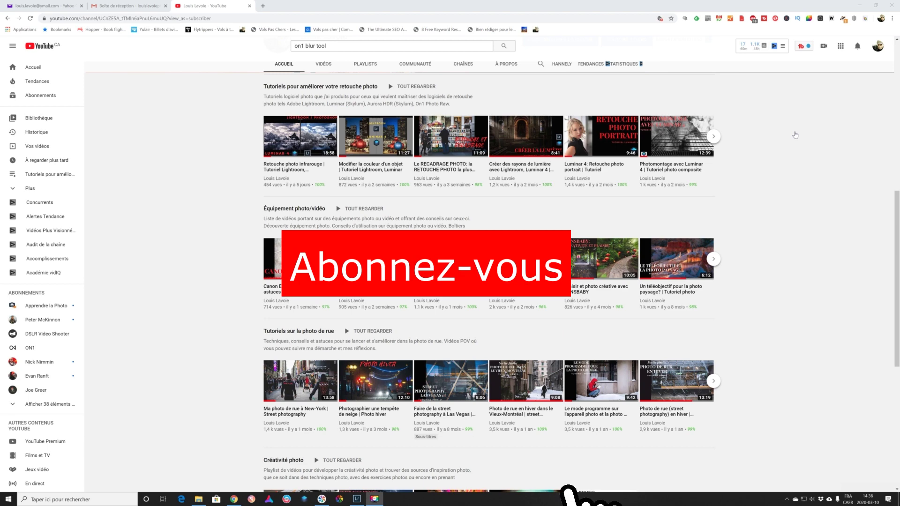
scroll(795, 135, "down", 1)
scroll(795, 135, "down", 3)
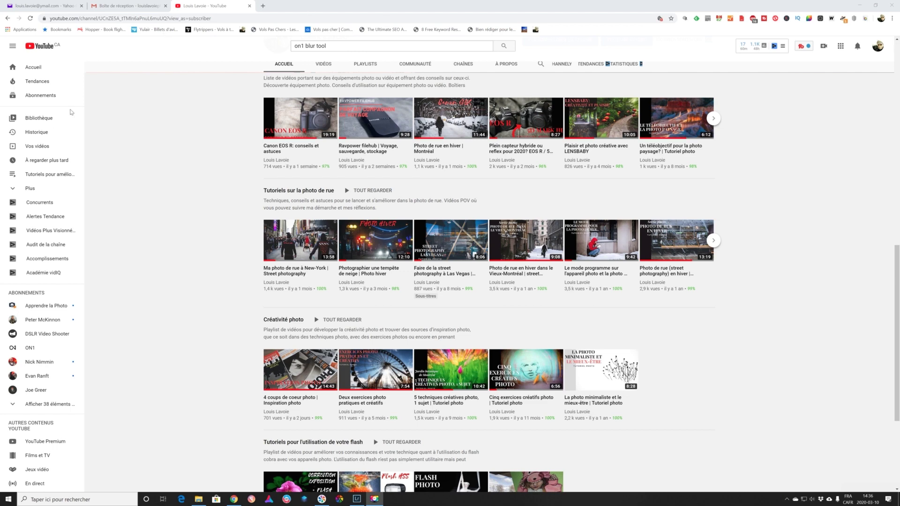
left_click(60, 175)
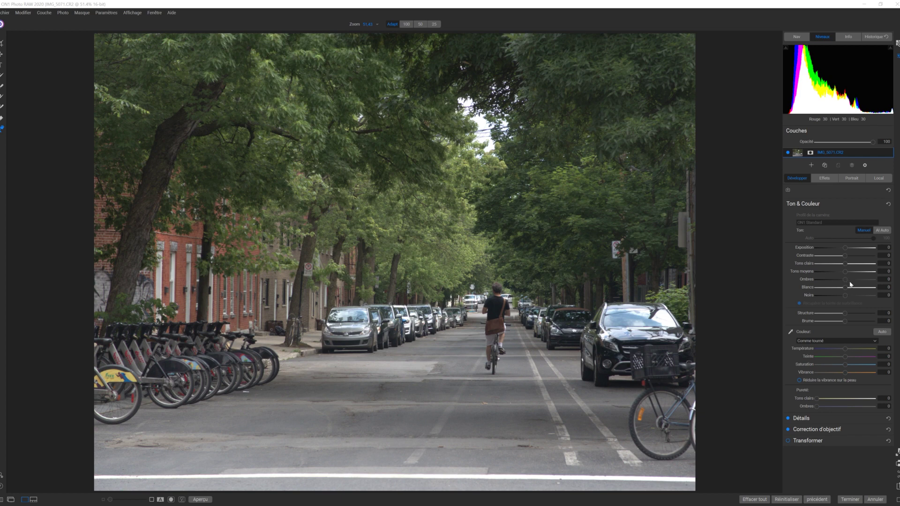
Raise the shadows, deepen the blacks to 20, lower the highlights and set vibrance to 16
left_click_drag(847, 280, 849, 281)
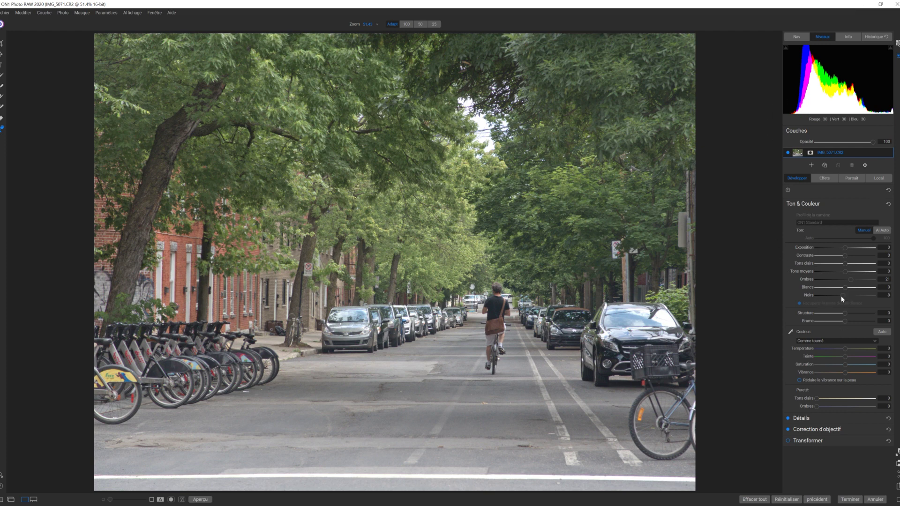
left_click_drag(841, 298, 840, 298)
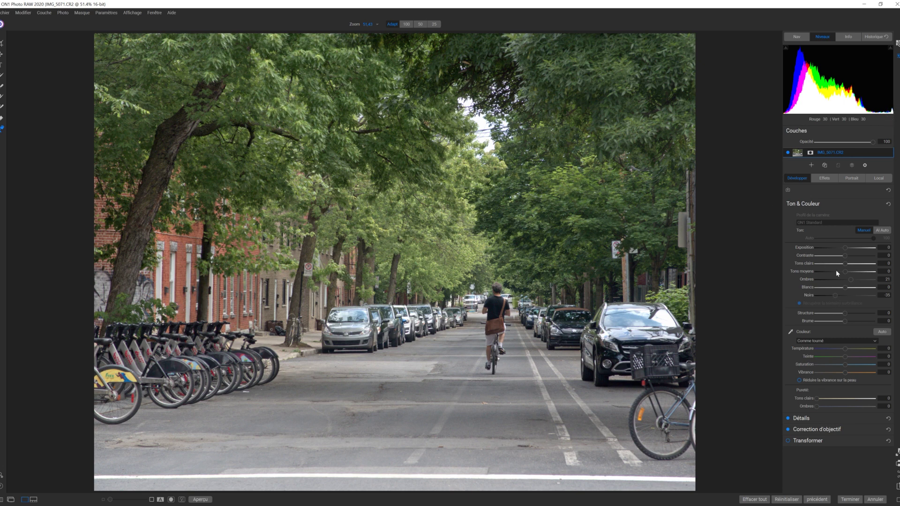
left_click_drag(846, 267, 843, 266)
left_click_drag(846, 373, 850, 375)
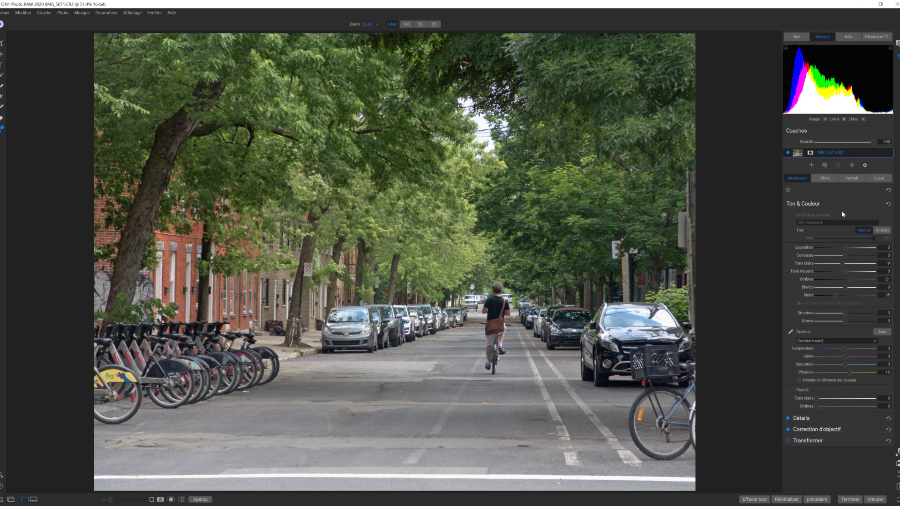
left_click(828, 179)
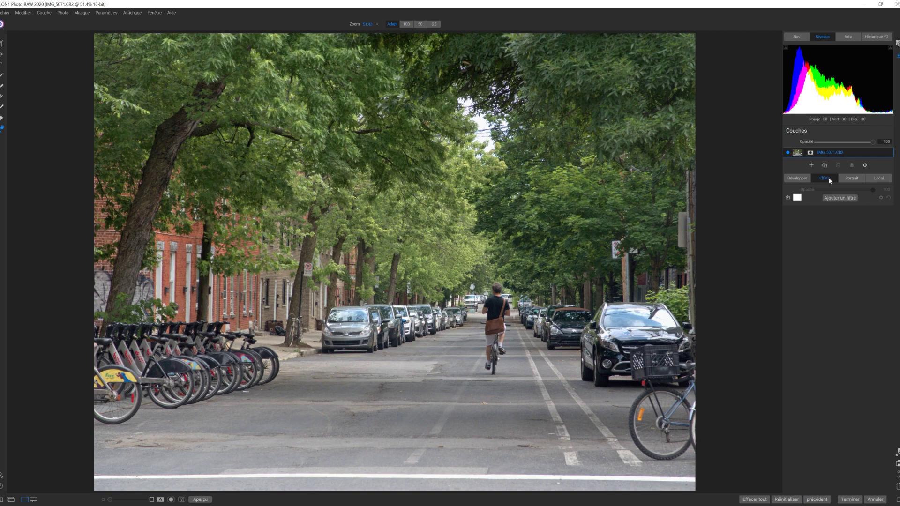
Add a Courbes filter shaped into an S-curve: a raised upper point and a lowered shadow point
left_click(840, 197)
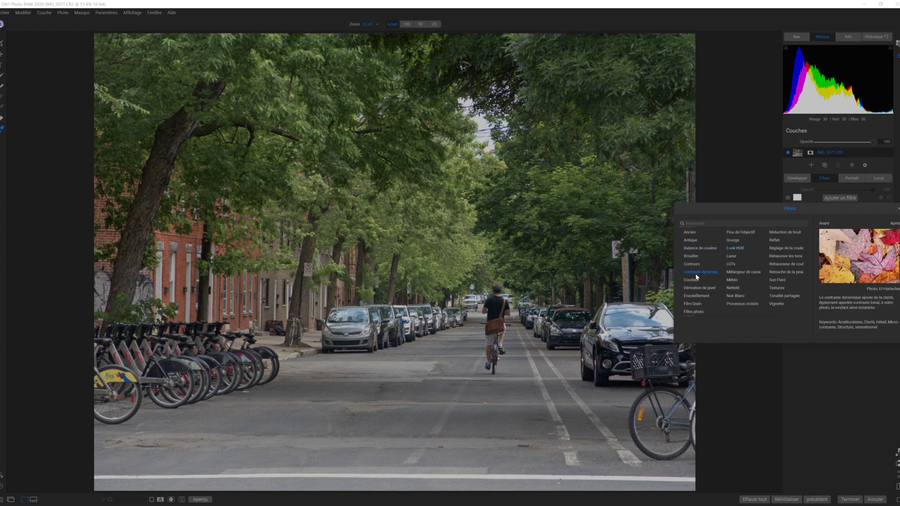
left_click(696, 285)
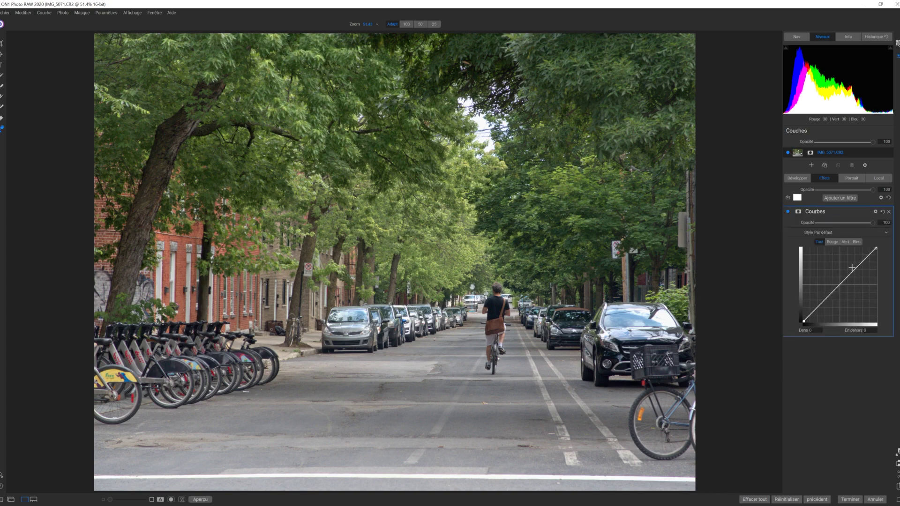
left_click_drag(856, 269, 856, 265)
left_click(821, 304)
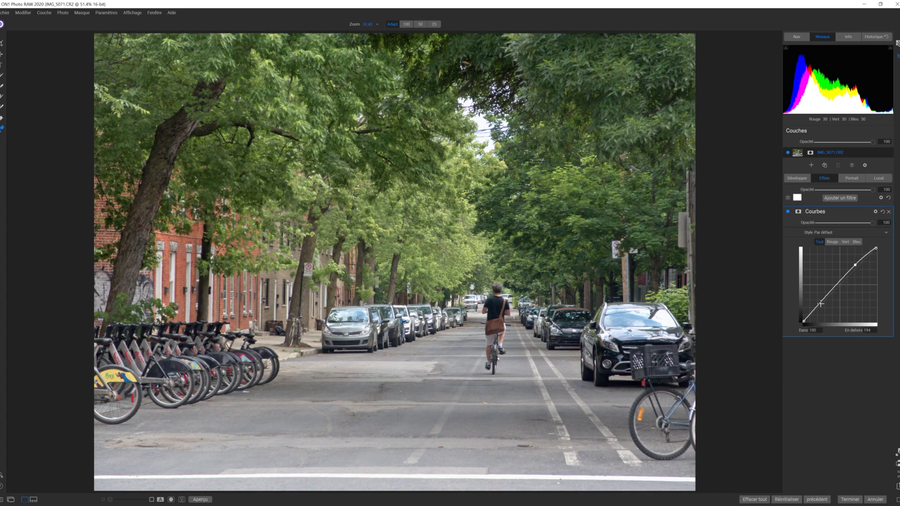
left_click_drag(820, 304, 822, 306)
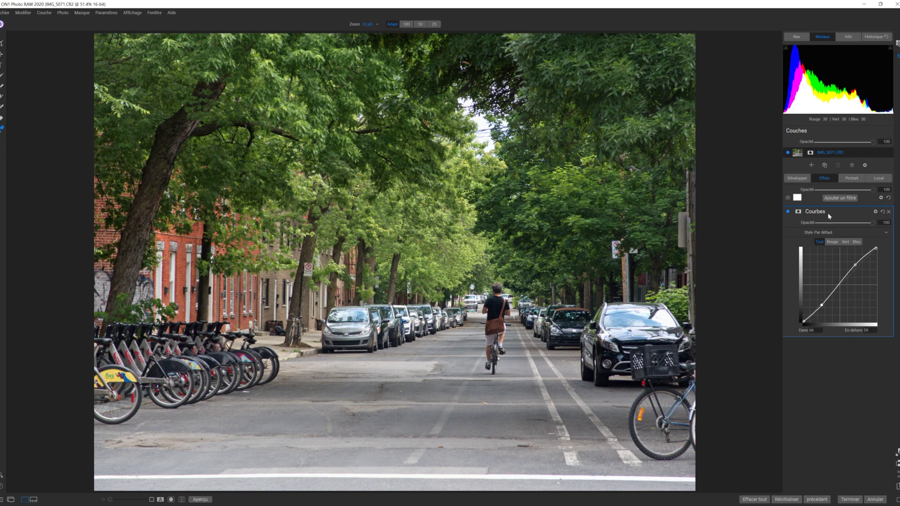
left_click(838, 199)
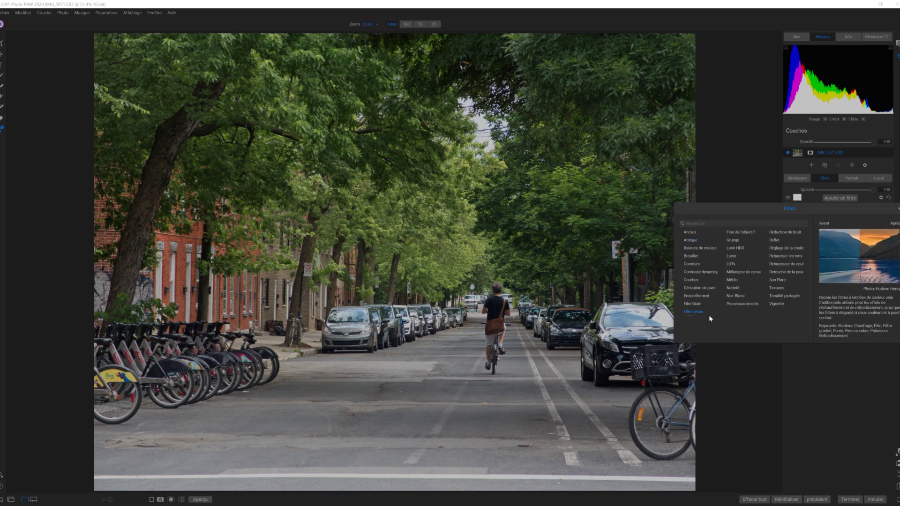
Add an Ensoleillement filter using the Sunglow style
left_click(691, 280)
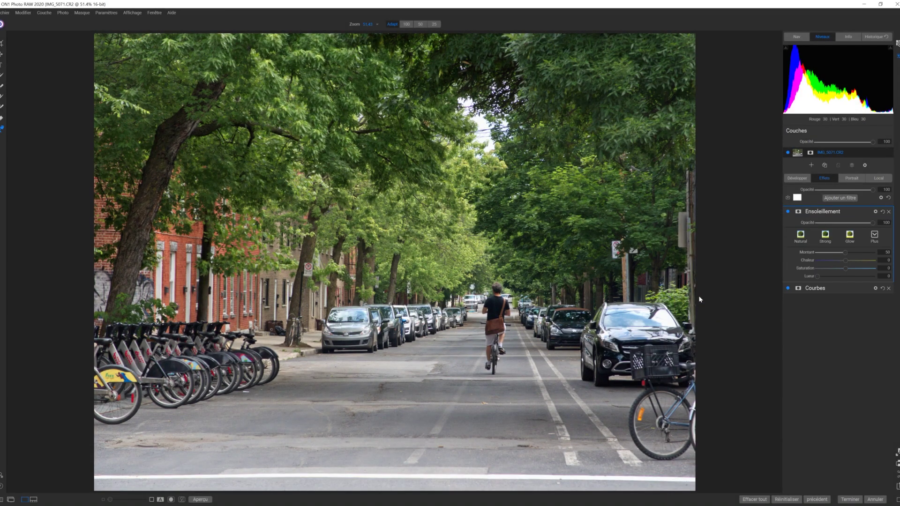
left_click(876, 236)
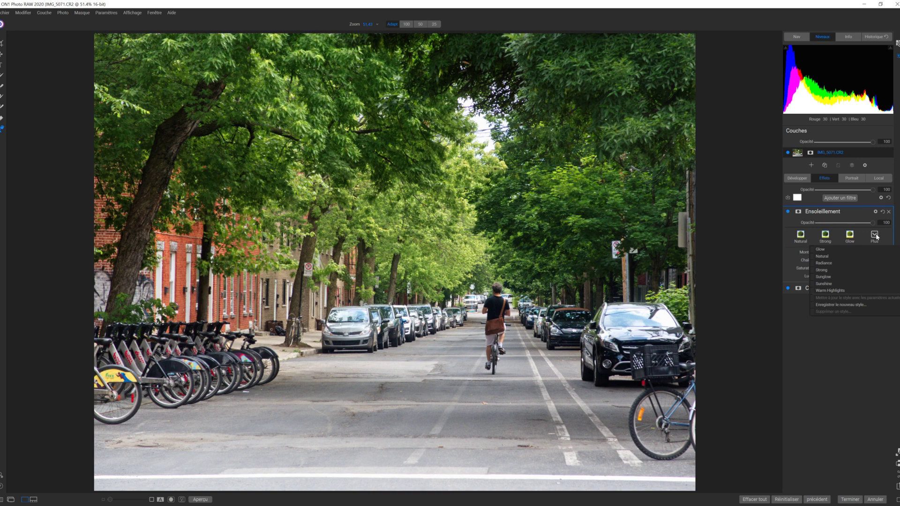
key("Down")
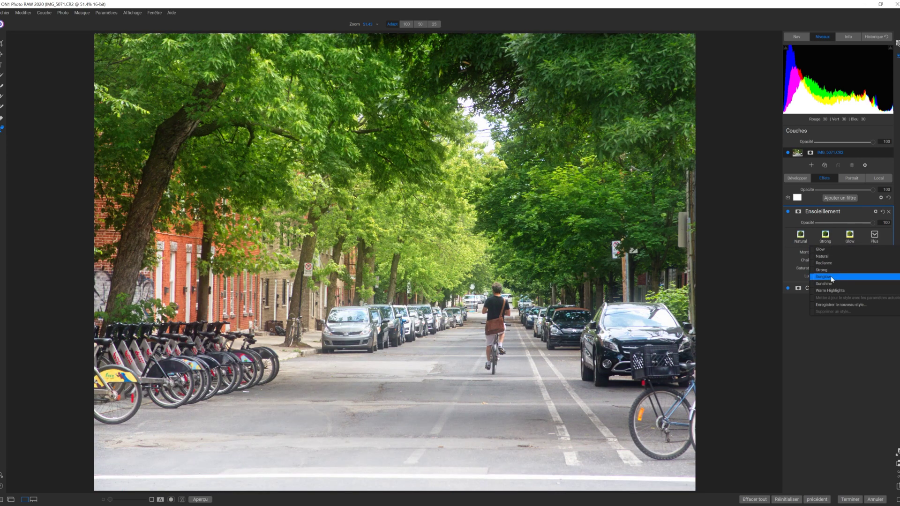
left_click(831, 277)
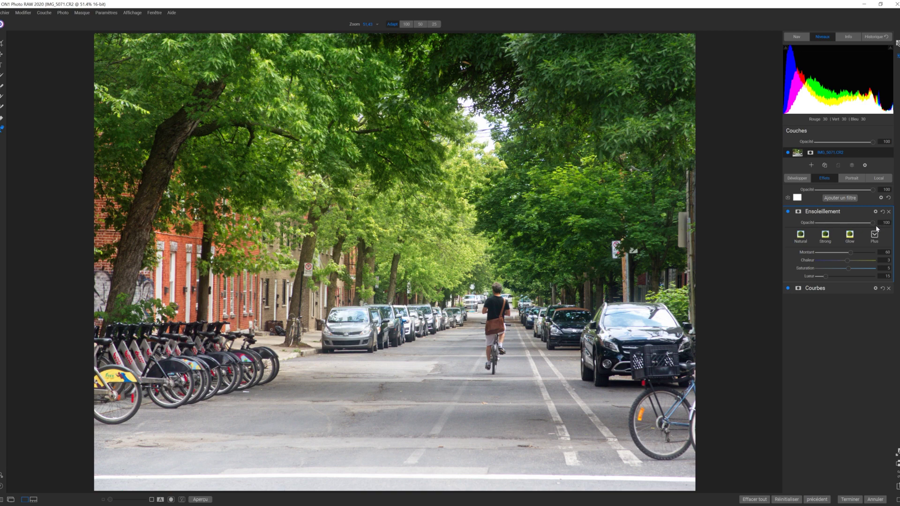
Reduce the sun glow's opacity to 55 and stack a Lueur glow filter above it
left_click_drag(874, 224, 870, 225)
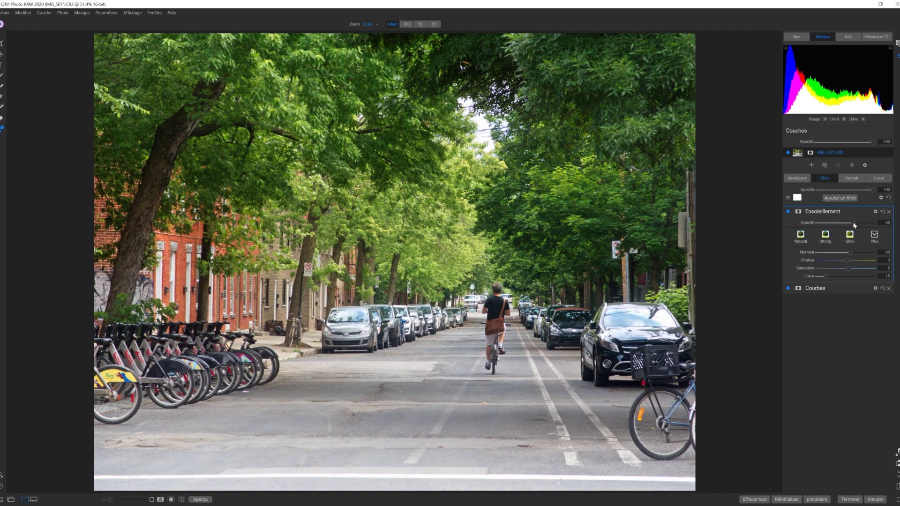
left_click_drag(855, 223, 850, 225)
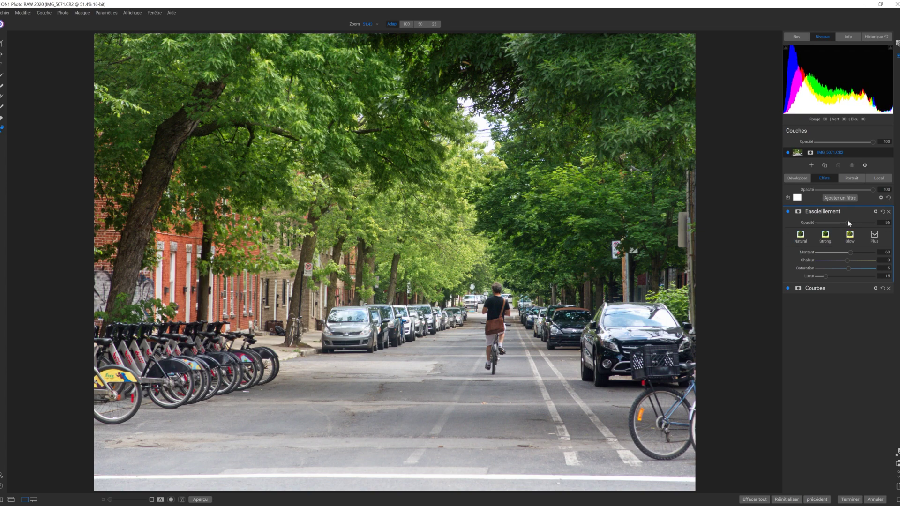
mouse_move(857, 212)
left_click(837, 198)
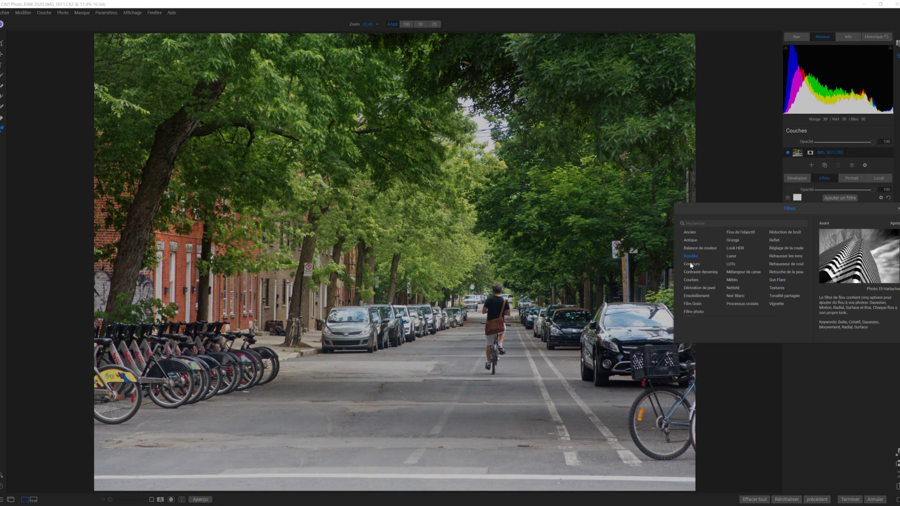
left_click(731, 257)
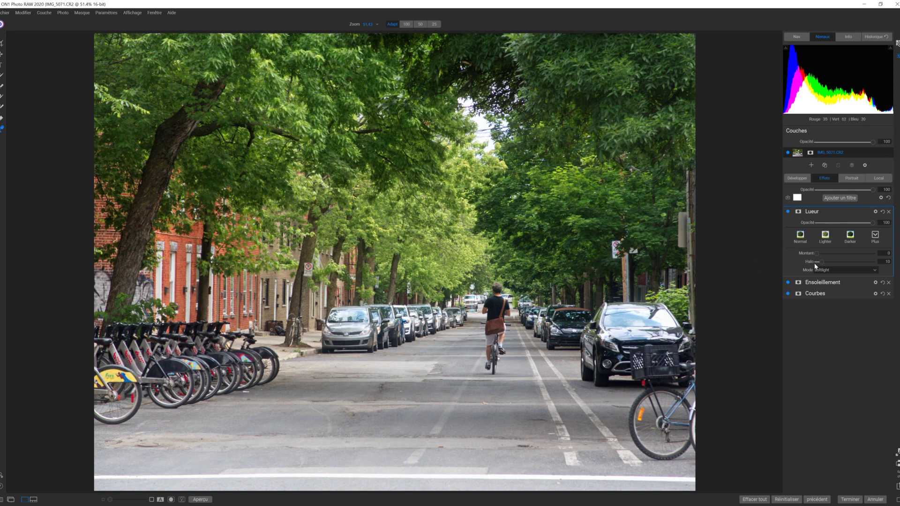
Set the Lueur glow to the White Soft style at 67 opacity
left_click(875, 236)
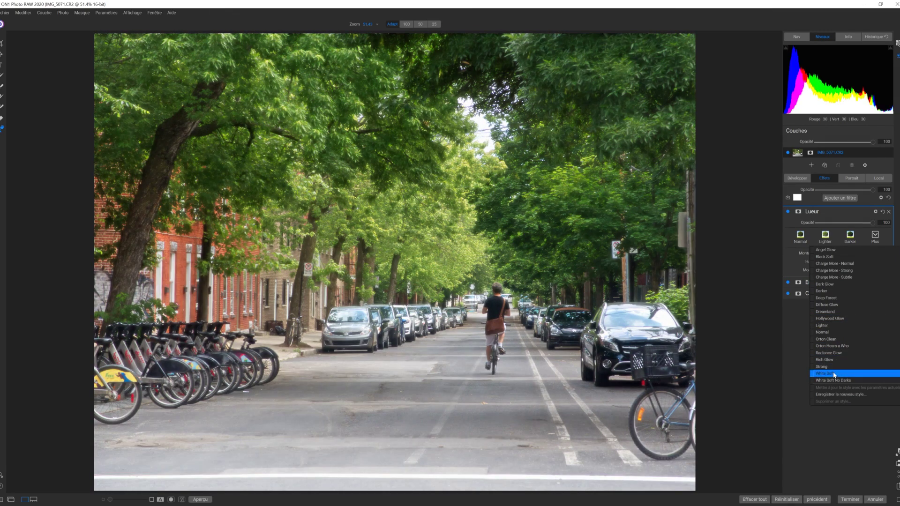
left_click(836, 375)
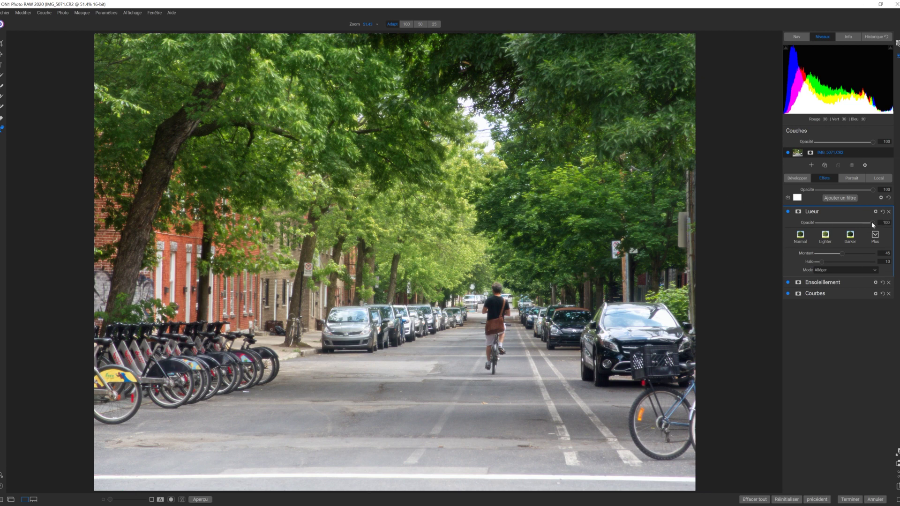
left_click_drag(872, 223, 864, 225)
left_click(854, 224)
left_click_drag(854, 224, 856, 225)
Toggle the preview to compare the original photo with the edited version
left_click(200, 500)
left_click(200, 501)
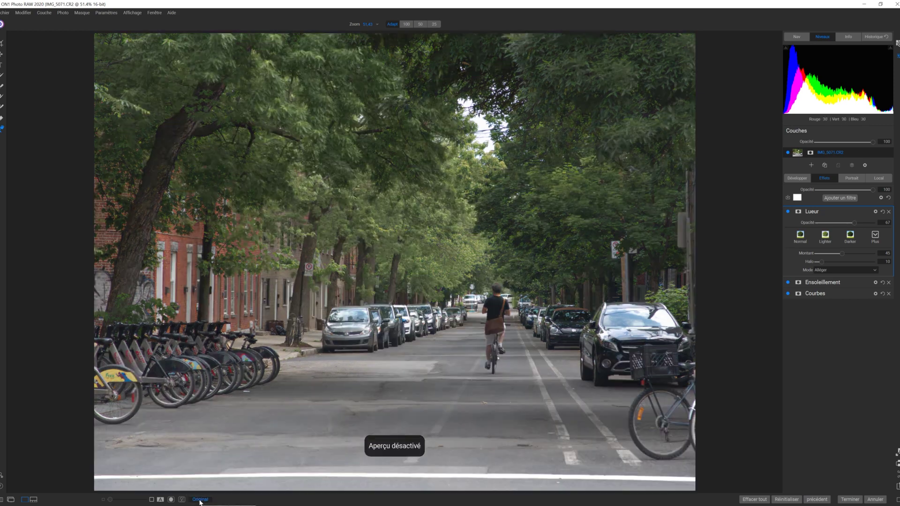
left_click(200, 500)
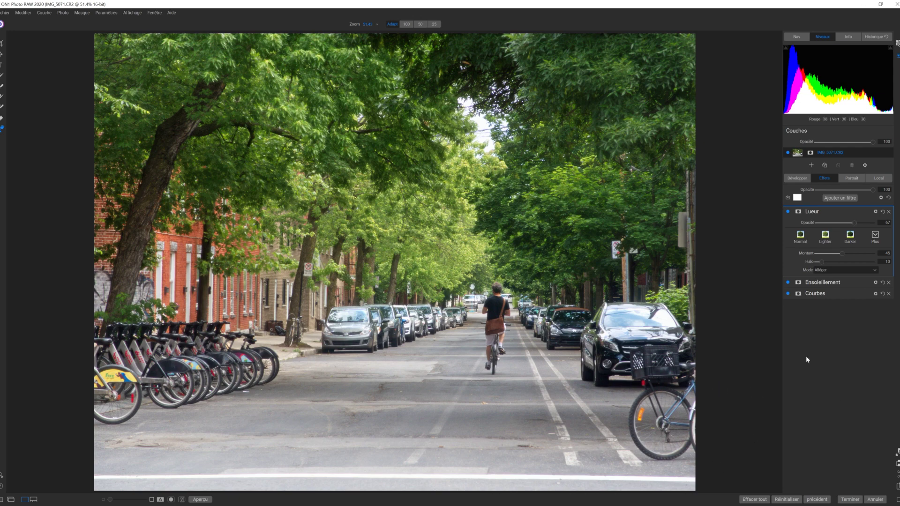
left_click(826, 198)
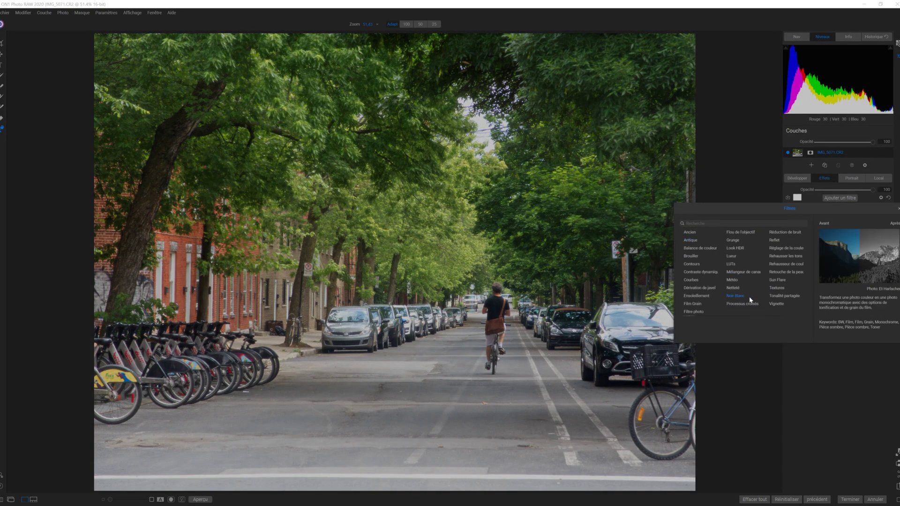
Add a Vignette filter with the Big Softy preset to darken the edges
left_click(776, 304)
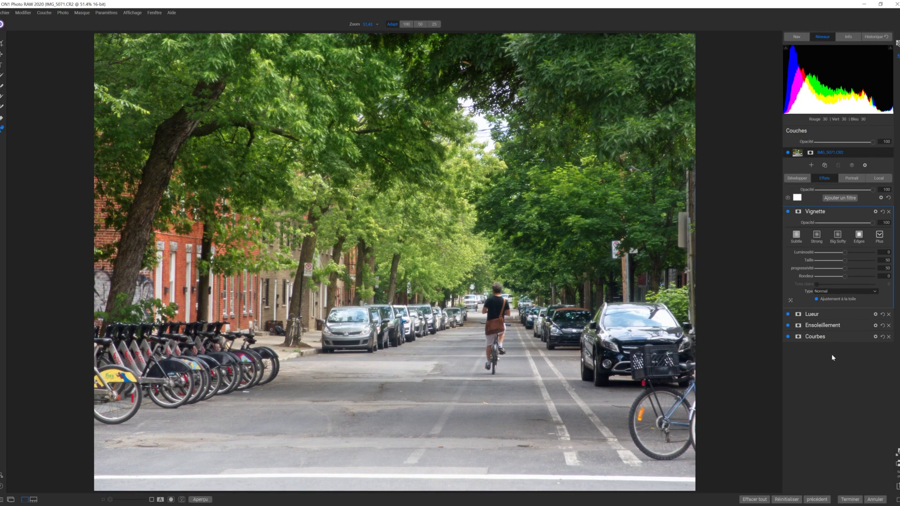
left_click(839, 237)
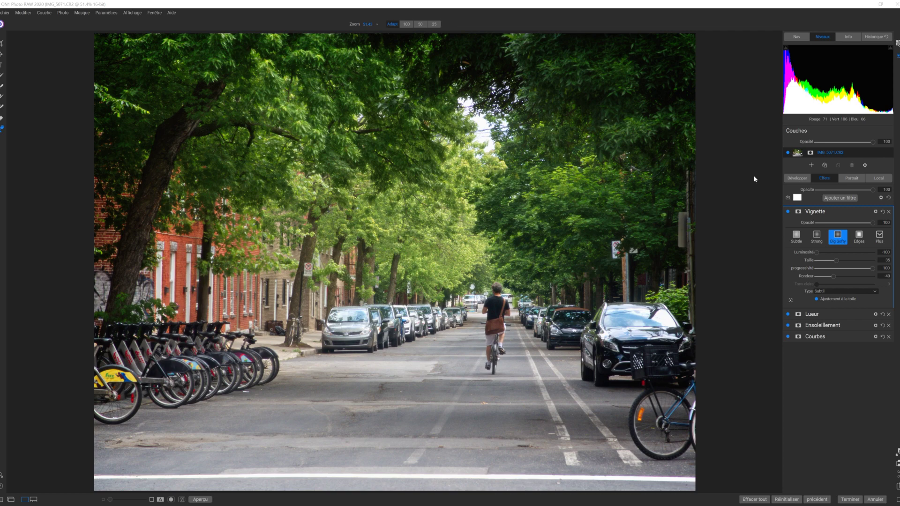
left_click(840, 198)
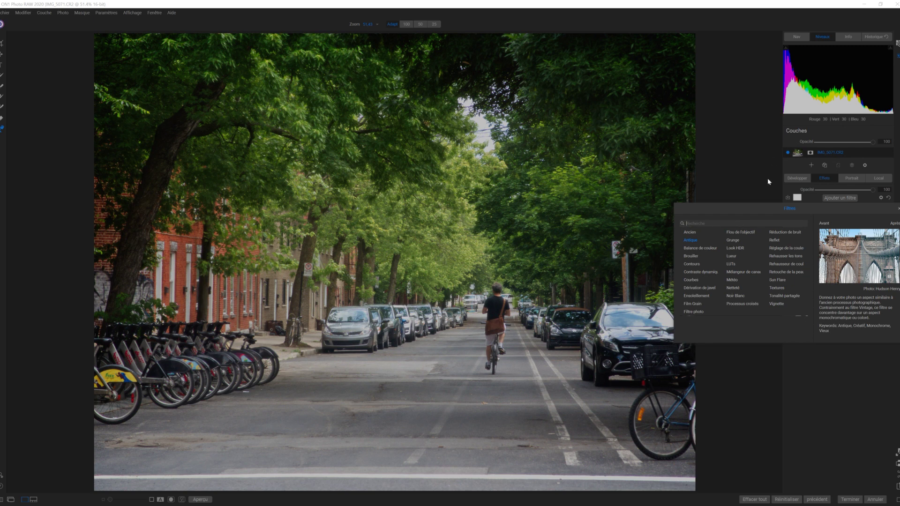
Add a Sun Flare filter of type Sun Flare at 66 opacity
left_click(775, 282)
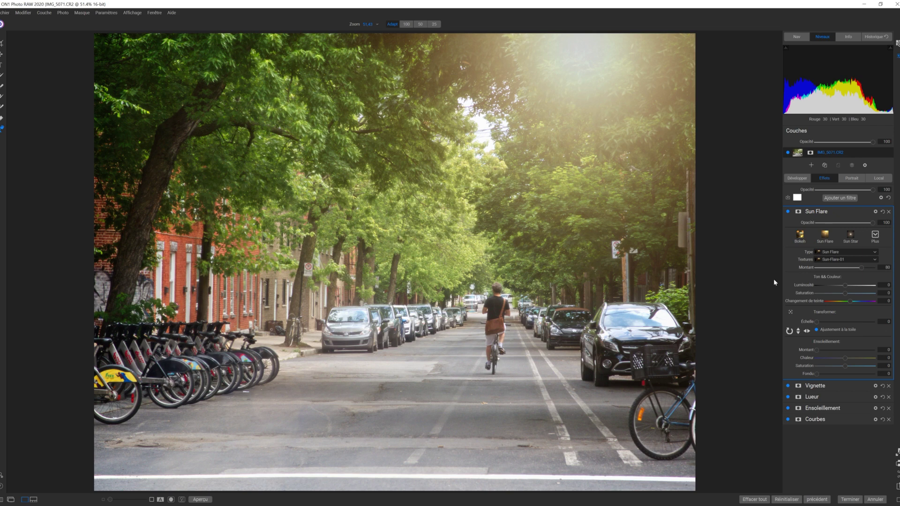
left_click(875, 253)
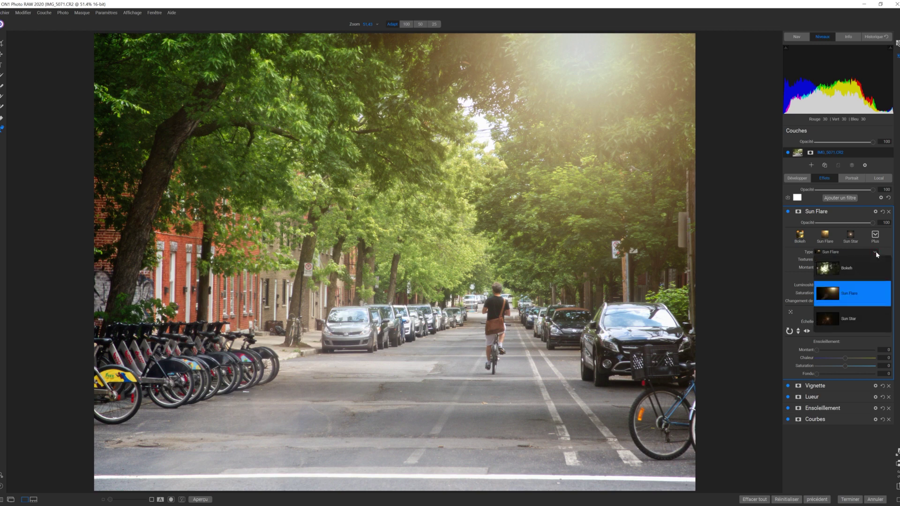
left_click(876, 254)
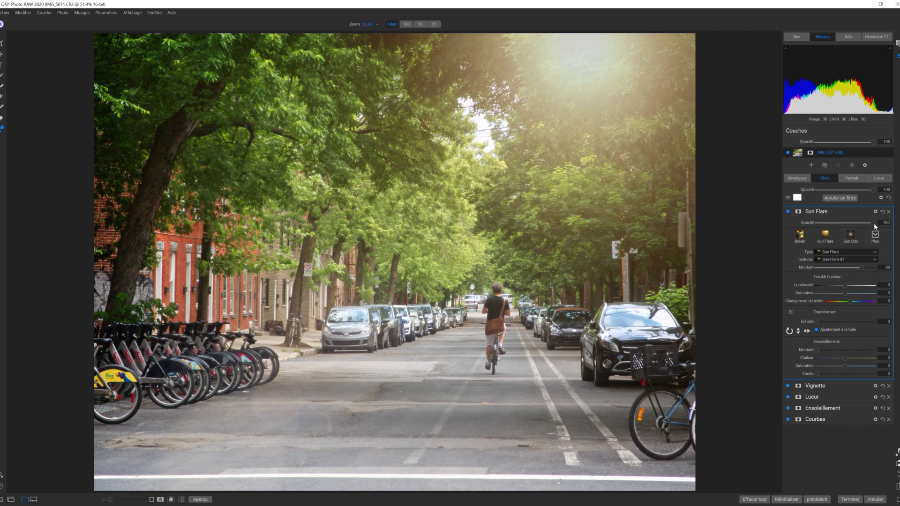
left_click_drag(874, 226, 855, 225)
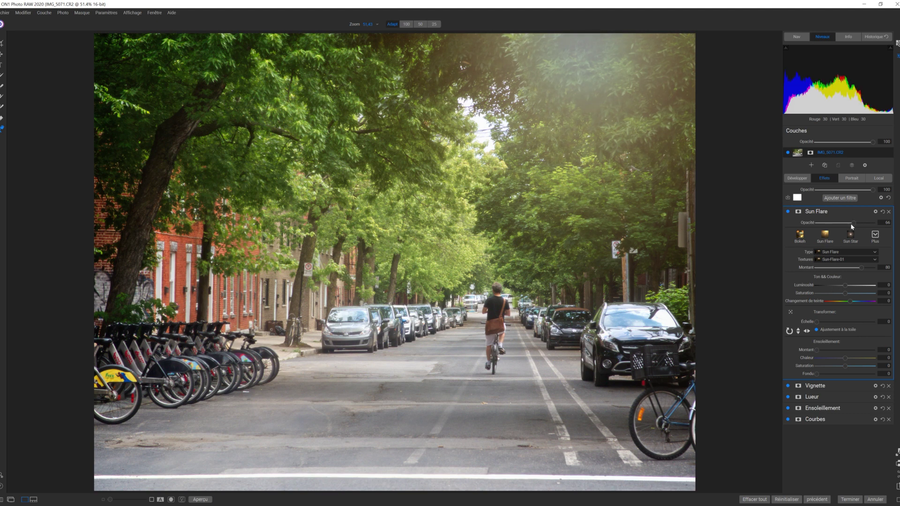
Toggle the Sun Flare's visibility to compare the photo with and without it
left_click(788, 212)
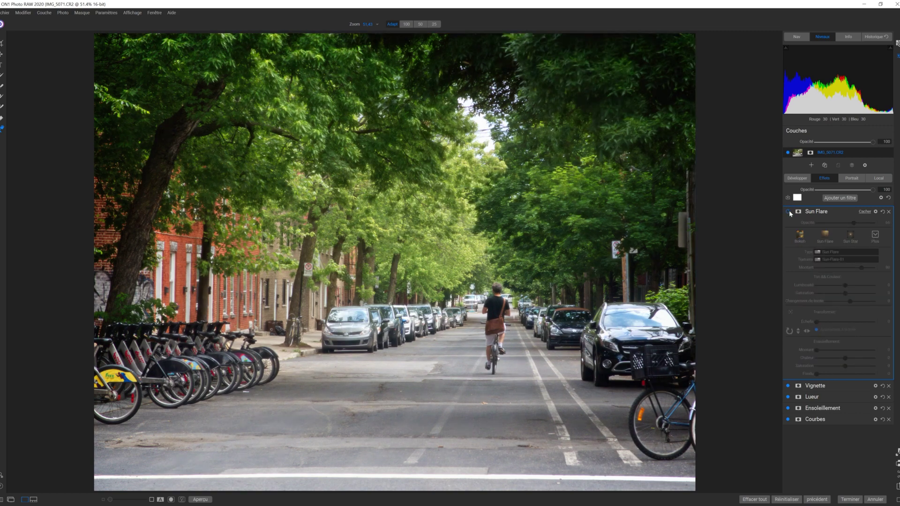
left_click(788, 211)
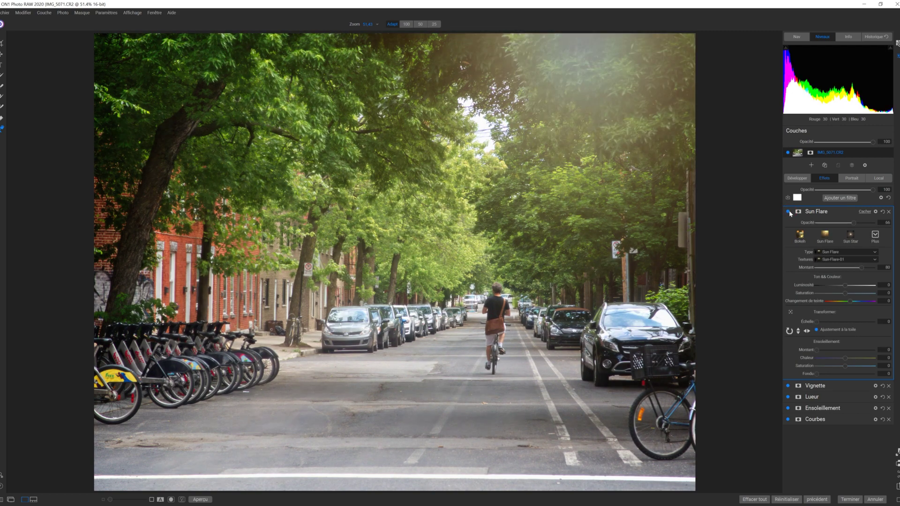
left_click(788, 211)
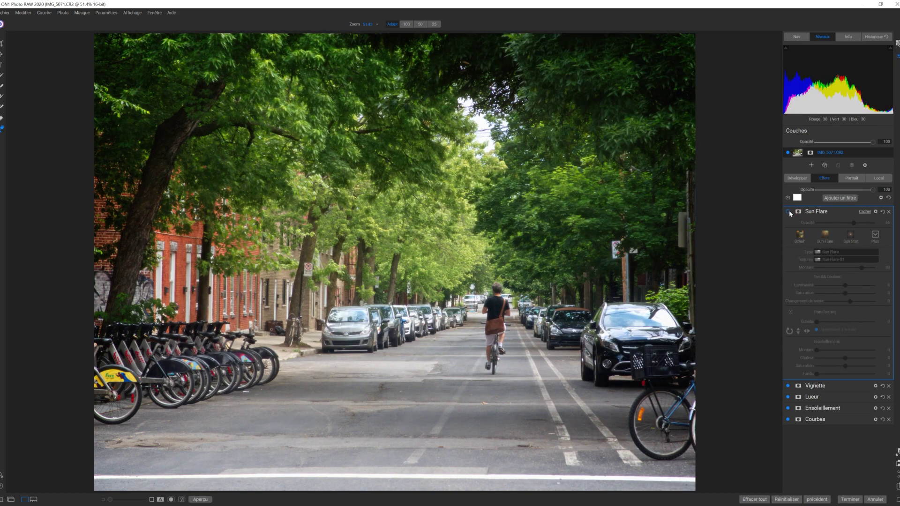
left_click(789, 211)
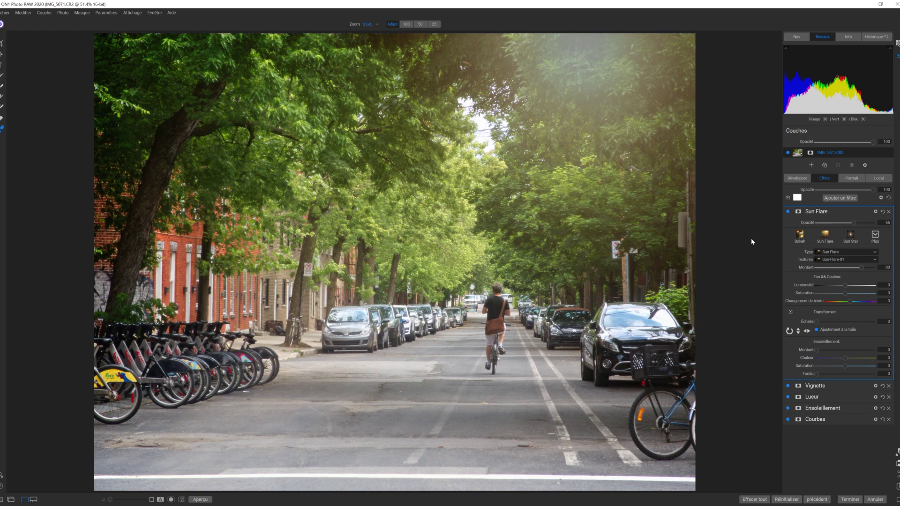
key("g")
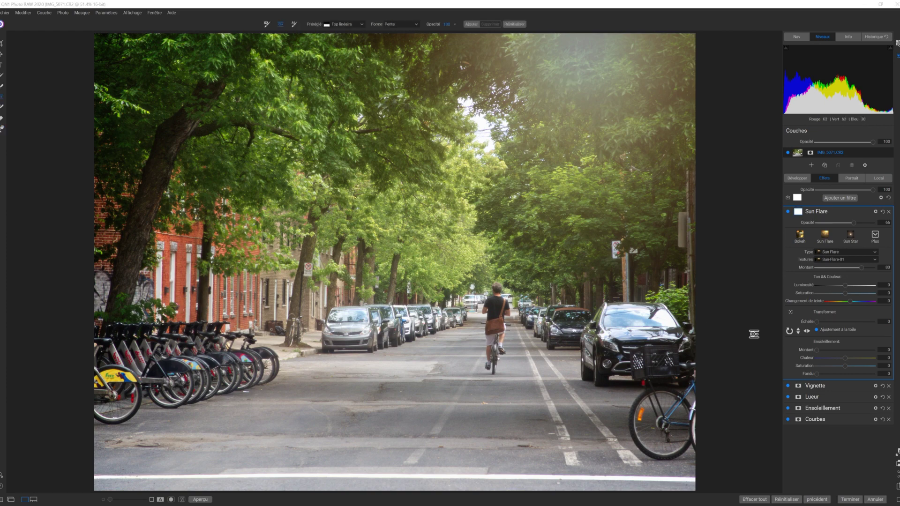
Check the Sun Flare on and off, then pick the gradient masking tool for its layer
left_click(789, 212)
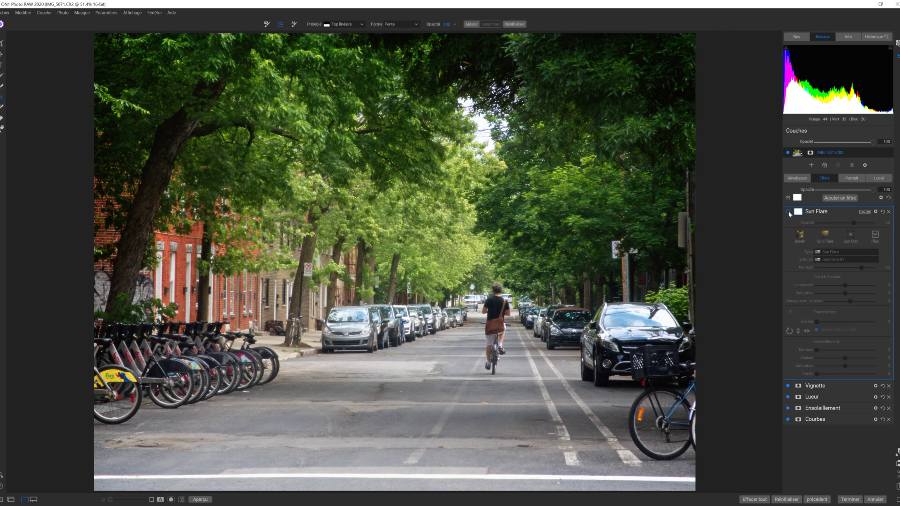
left_click(788, 213)
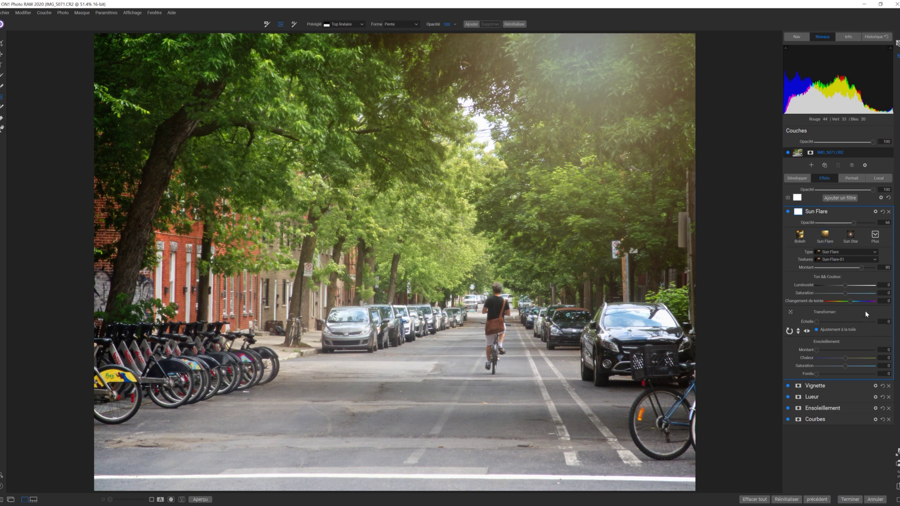
left_click(799, 212)
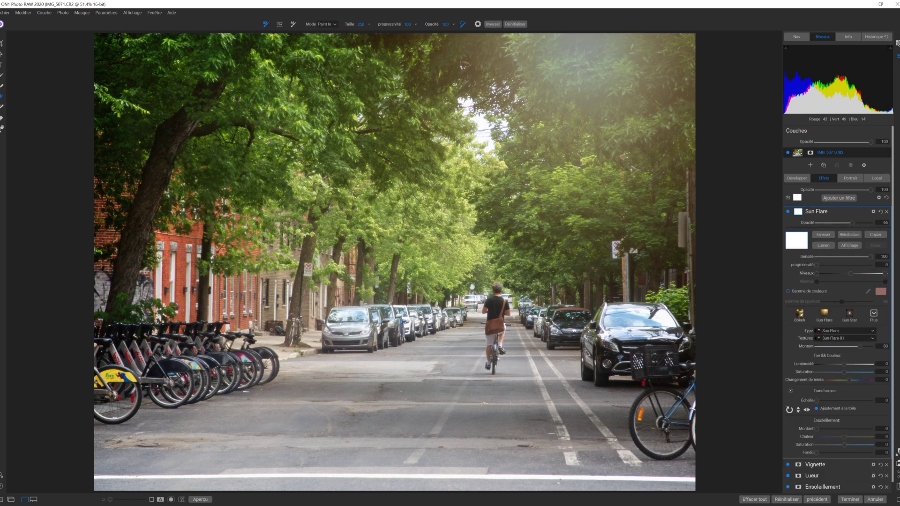
left_click(280, 24)
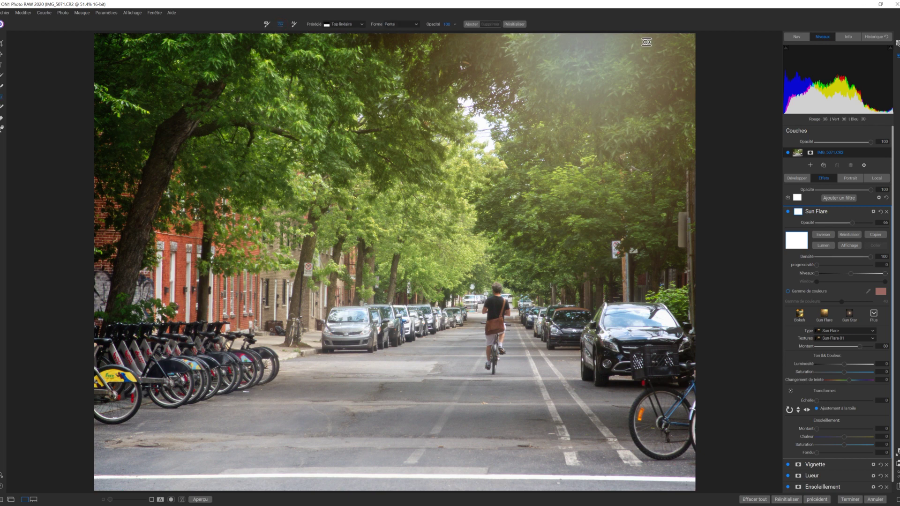
Draw a gradient mask confining the Sun Flare to the top, adjusting its position and falloff
mouse_move(670, 52)
left_mouse_down()
mouse_move(624, 88)
mouse_move(635, 112)
mouse_move(599, 120)
mouse_move(605, 94)
mouse_move(539, 160)
left_mouse_up()
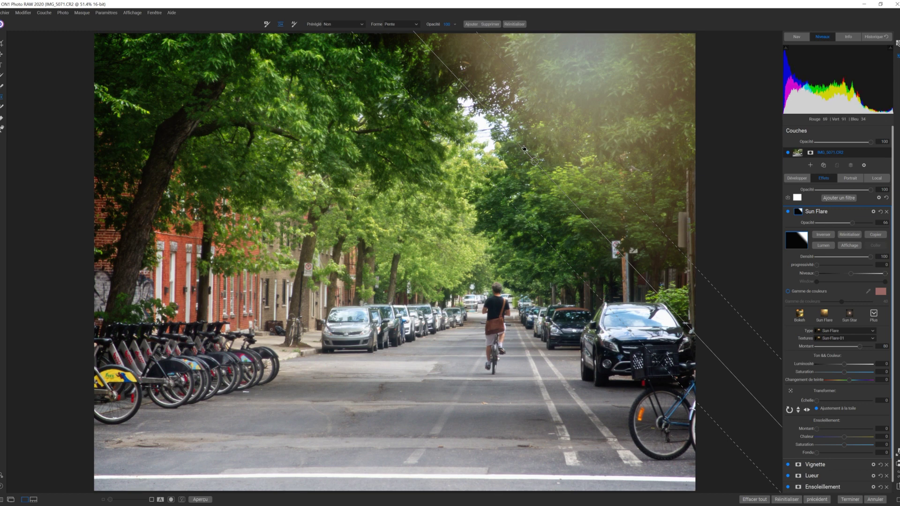
left_click_drag(522, 150, 517, 154)
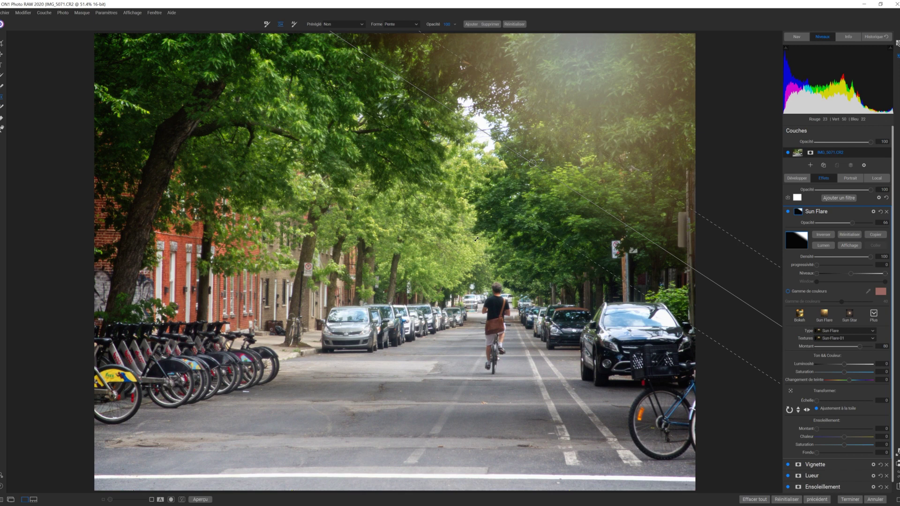
left_click_drag(505, 215, 450, 265)
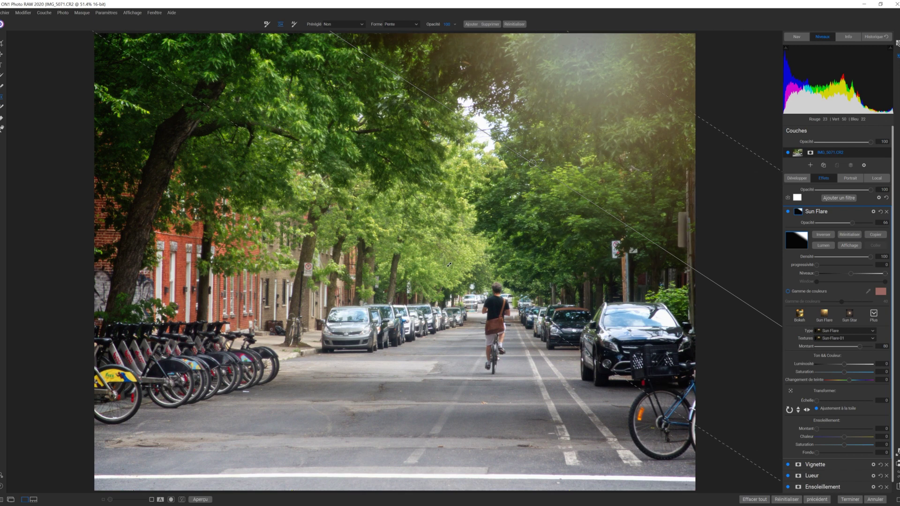
left_click_drag(452, 262, 465, 251)
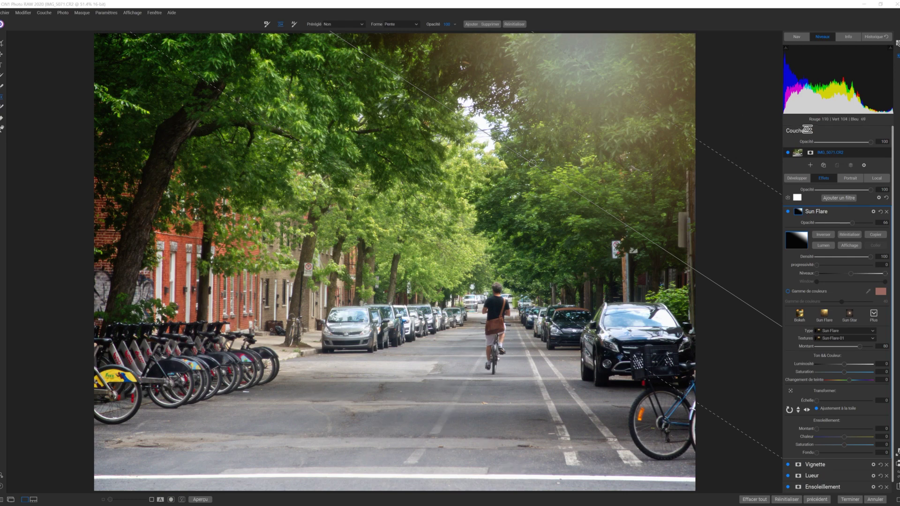
left_click(851, 201)
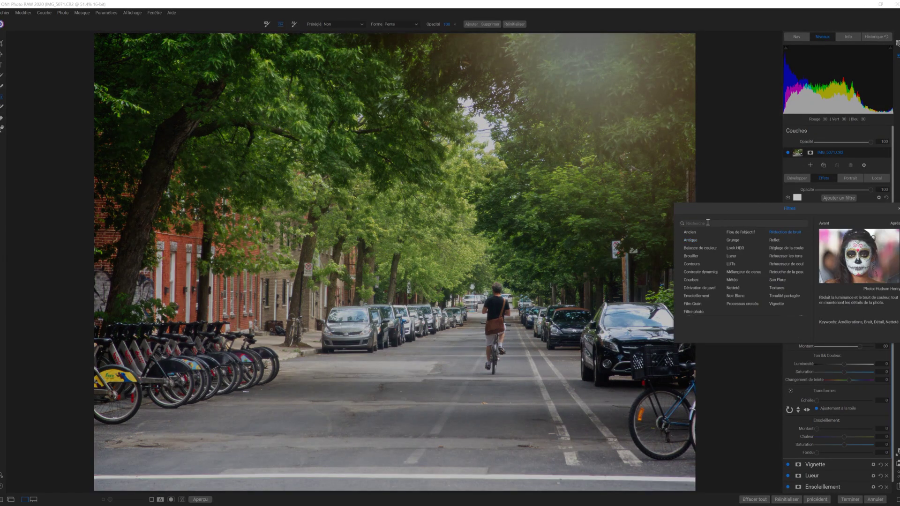
Add a Filtre photo with a warm orange preset at about 70 opacity
left_click(697, 311)
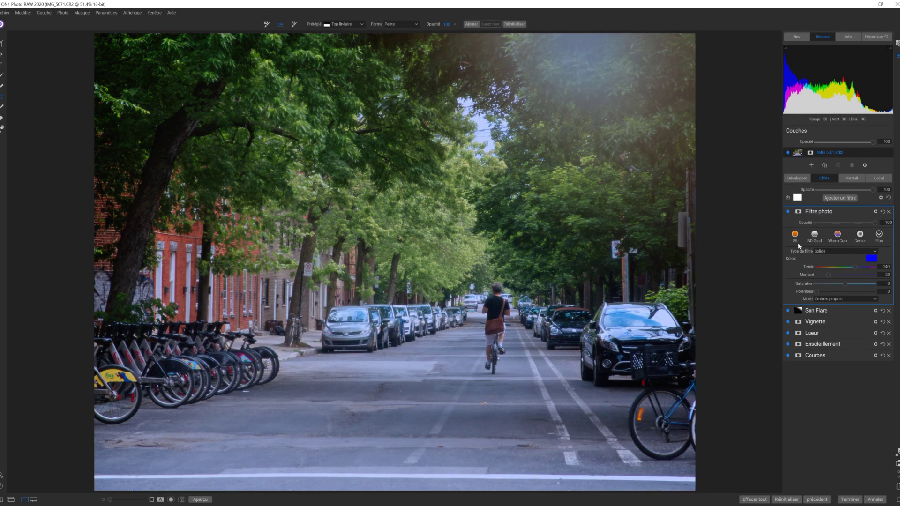
left_click(800, 244)
left_click(879, 234)
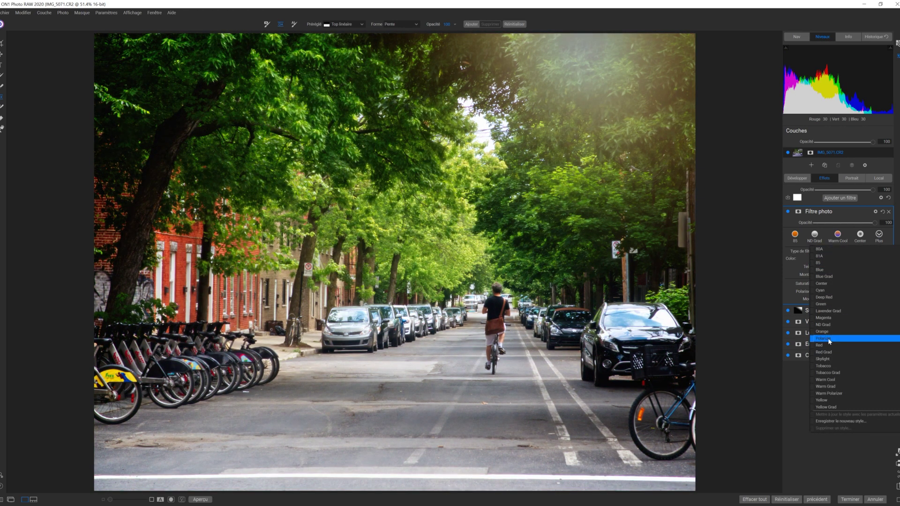
left_click(829, 338)
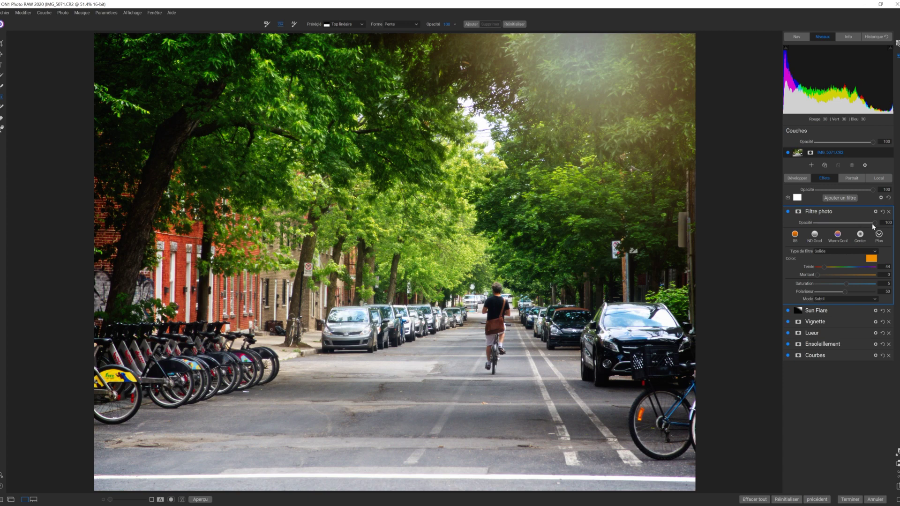
left_click_drag(875, 225, 859, 228)
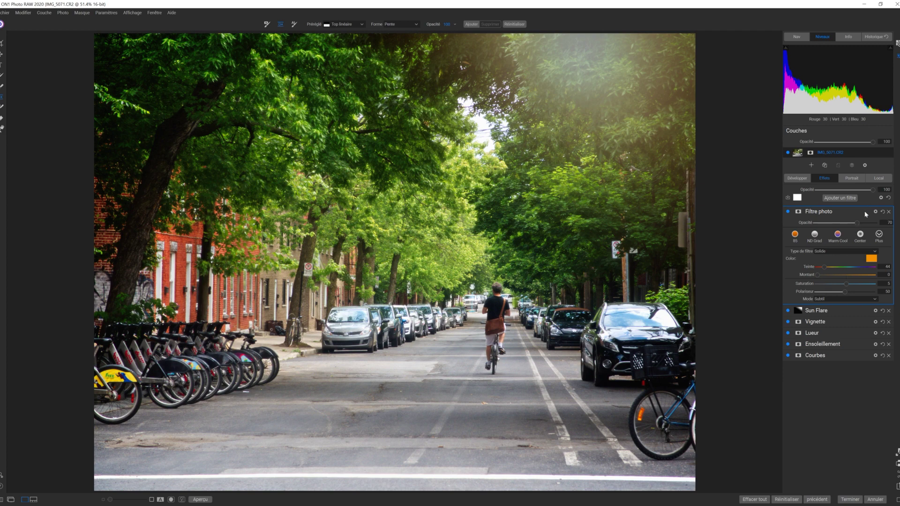
left_click(833, 199)
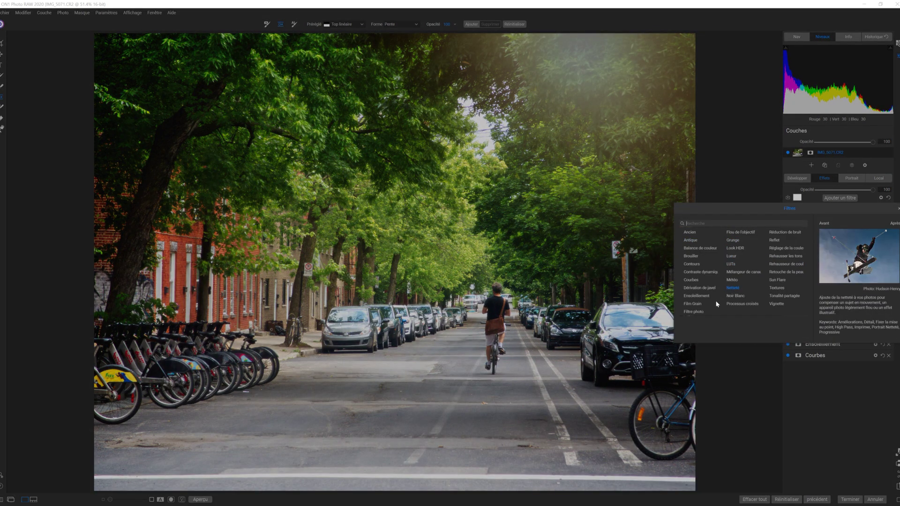
Add a Contraste dynamique effect and raise its Petit (small-detail) contrast to 24
left_click(703, 273)
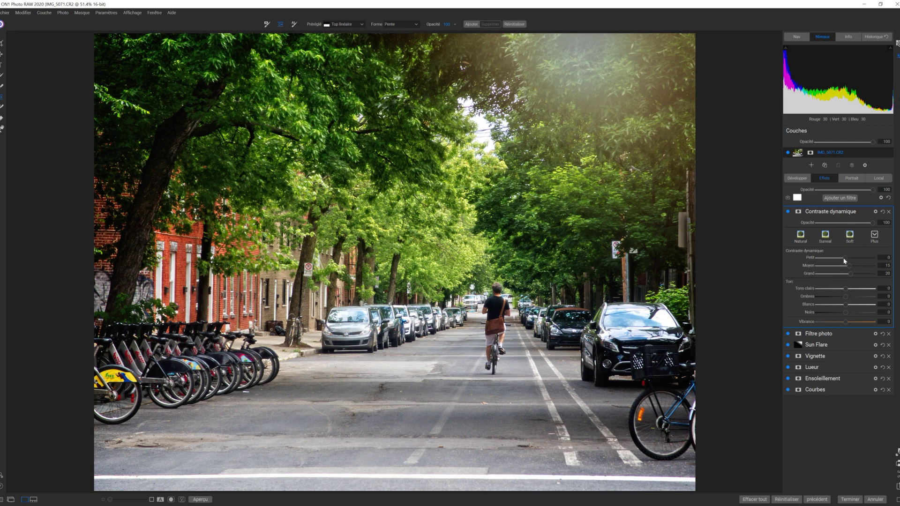
left_click_drag(846, 261, 849, 263)
left_click_drag(853, 262, 853, 262)
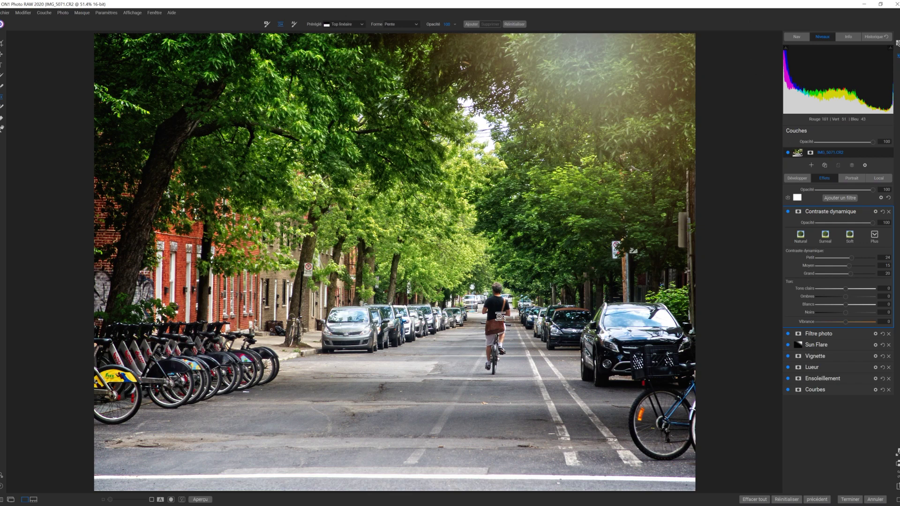
left_click(2, 128)
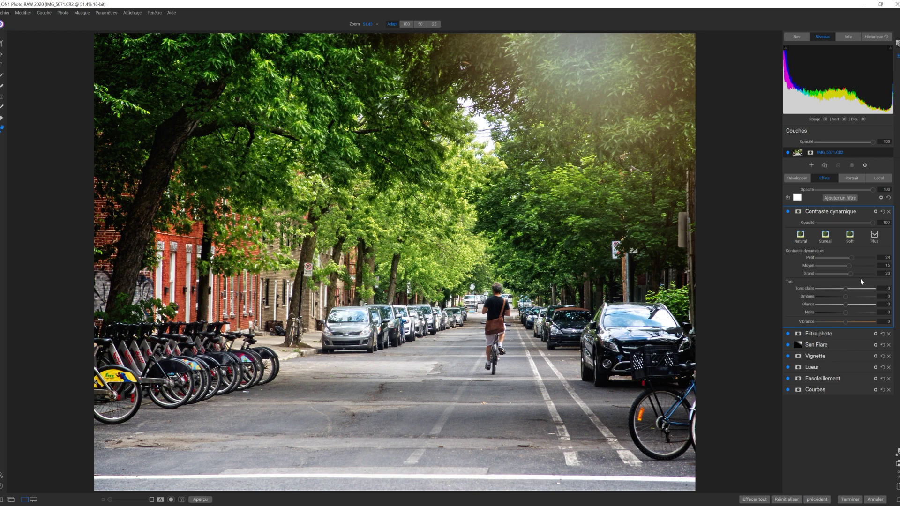
left_click(792, 212)
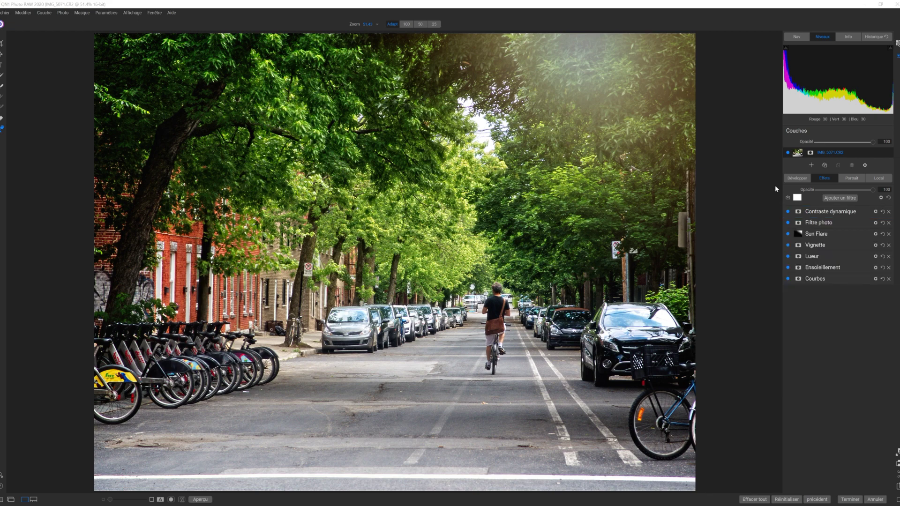
Add another Filtre photo using the first orange preset, toggling it off and on to compare
left_click(840, 198)
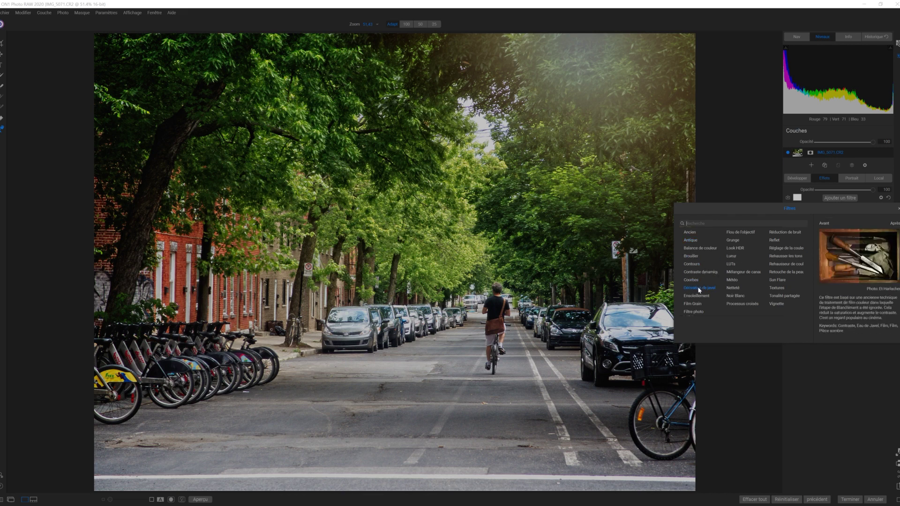
left_click(698, 312)
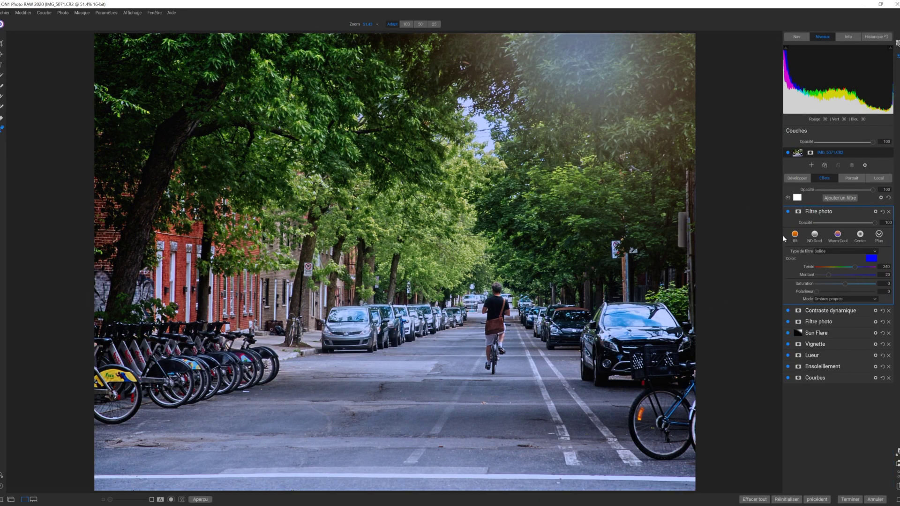
left_click(796, 236)
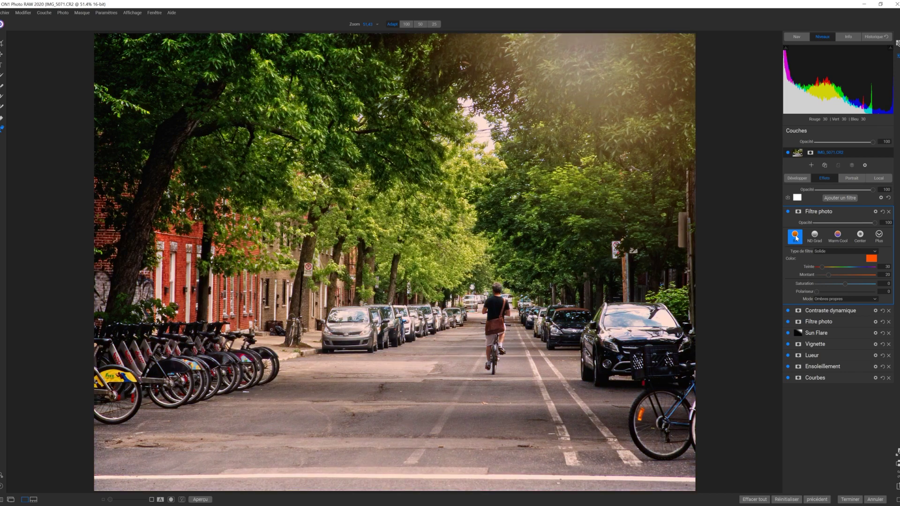
mouse_move(820, 212)
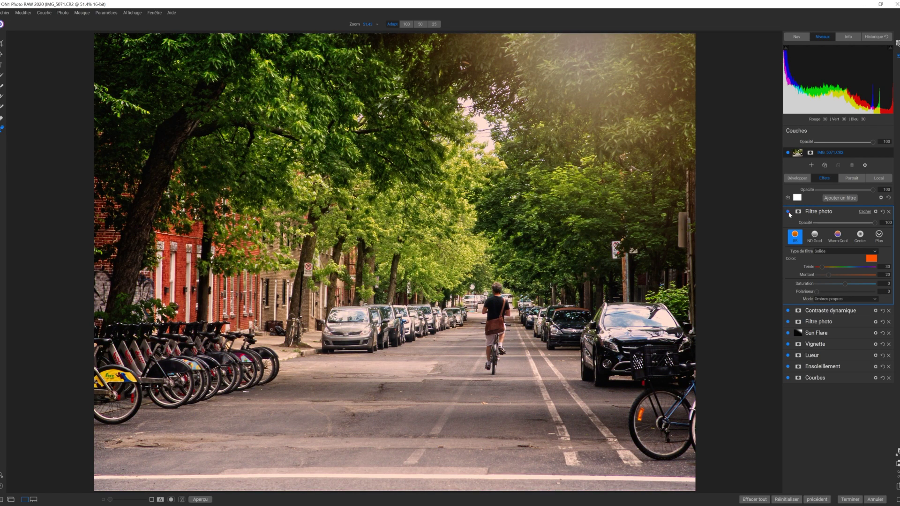
left_click(789, 212)
left_click(789, 212)
left_click(887, 179)
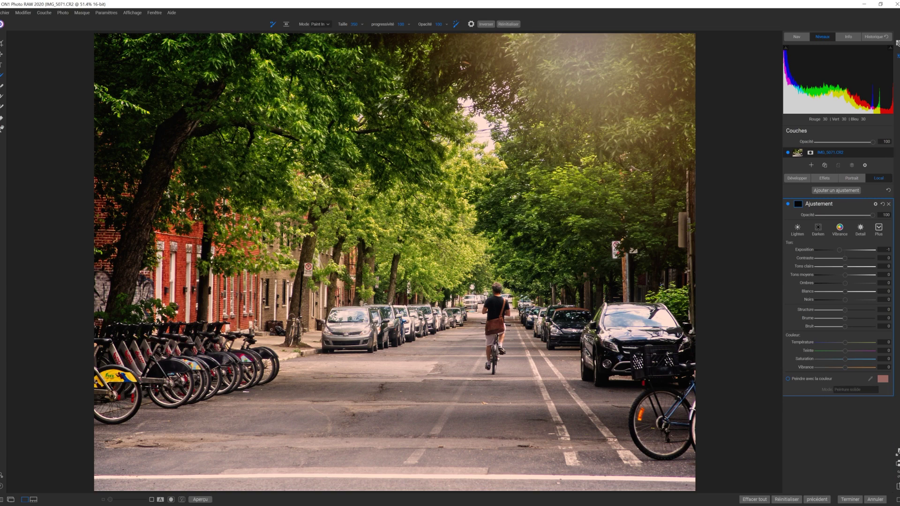
Place a widened gradient mask over the lower road and lower its Exposition to darken it
left_click(286, 26)
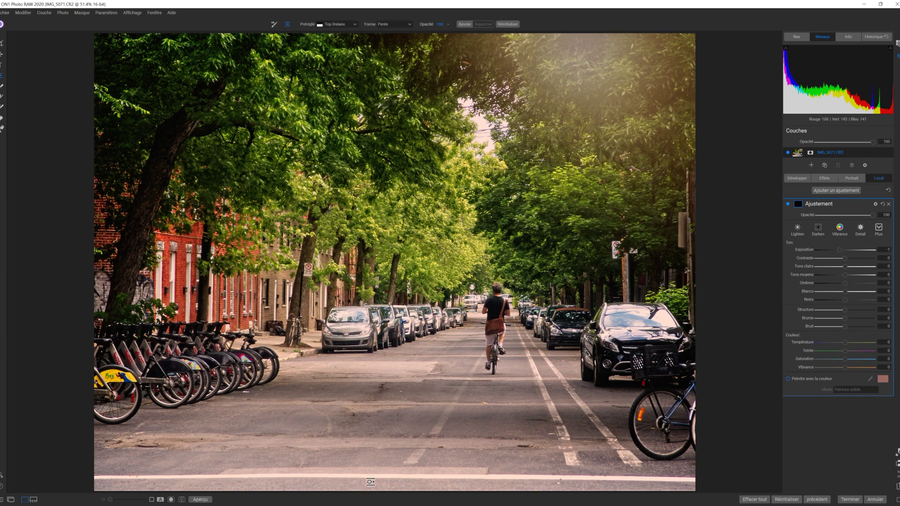
left_click(427, 389)
left_click_drag(426, 395, 421, 441)
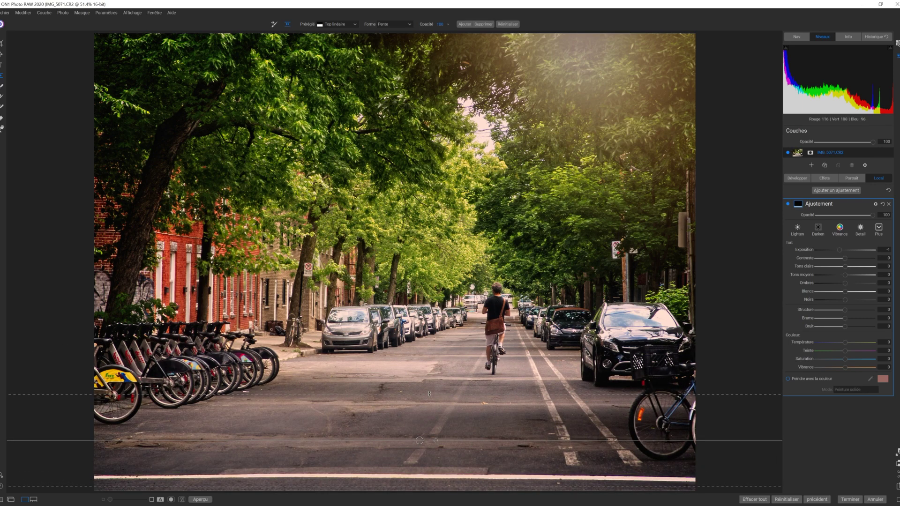
left_click(430, 395)
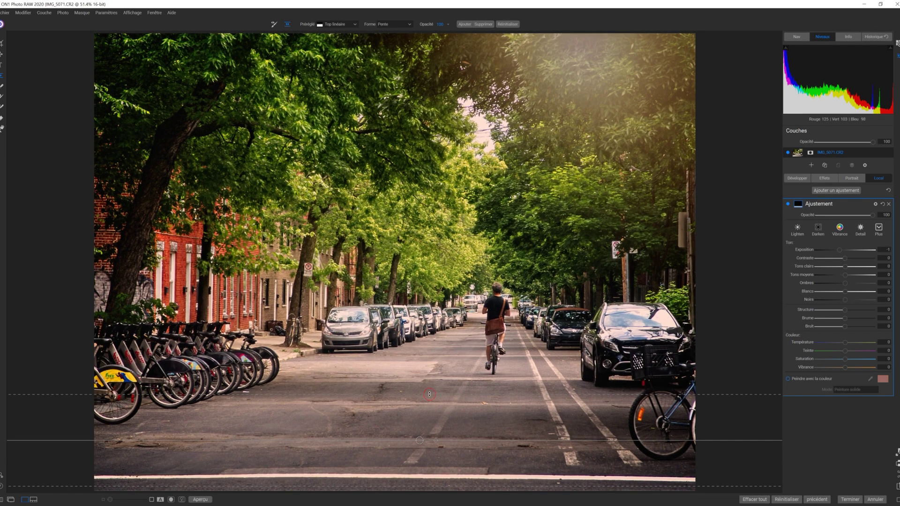
left_click_drag(435, 373, 437, 353)
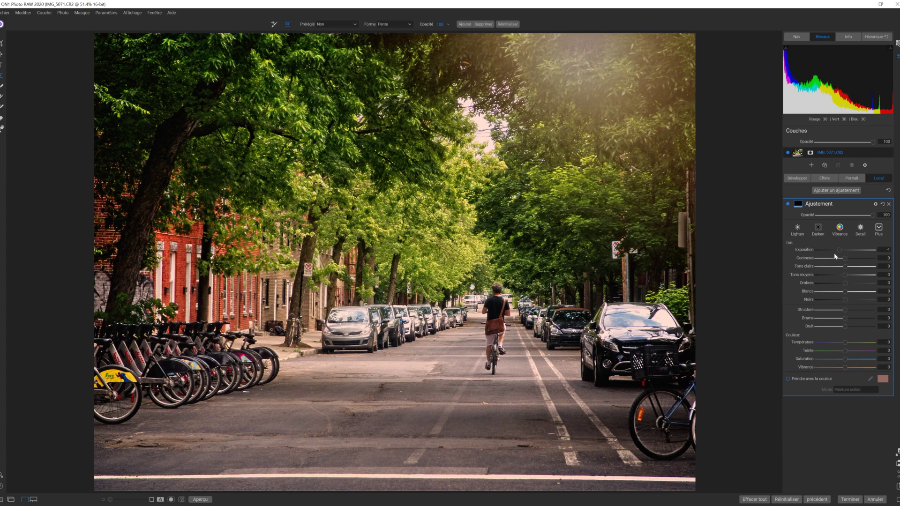
left_click_drag(836, 252, 836, 252)
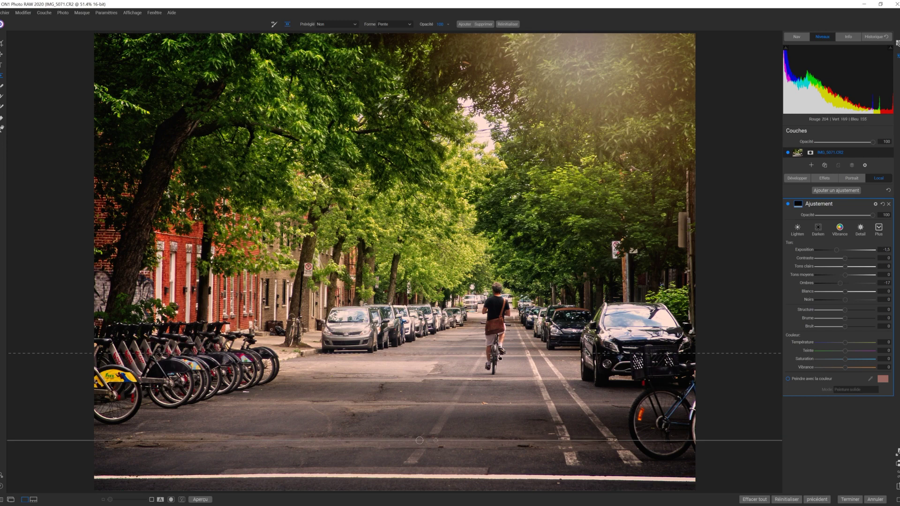
key("ctrl+3")
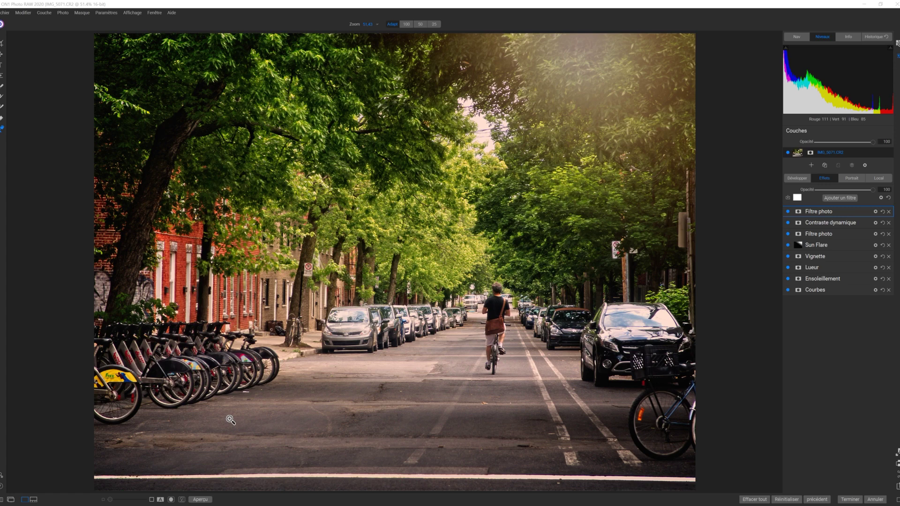
left_click(205, 500)
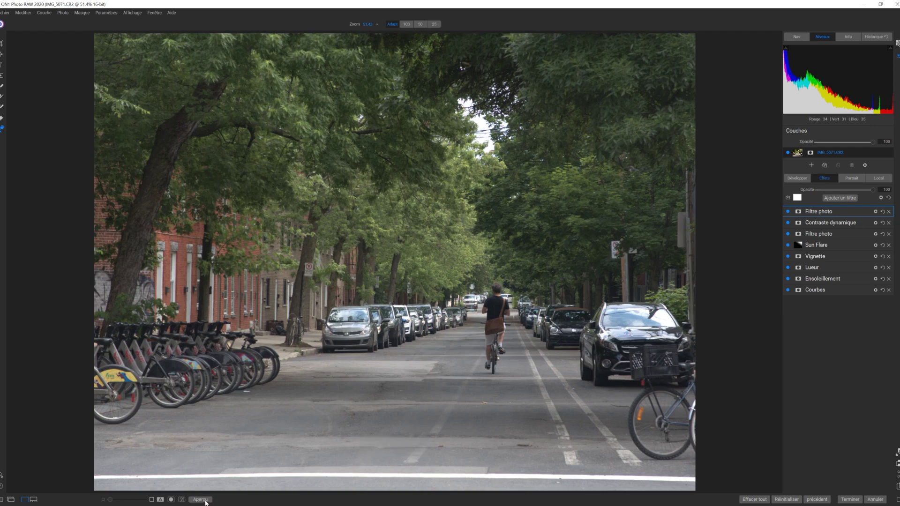
left_click(206, 501)
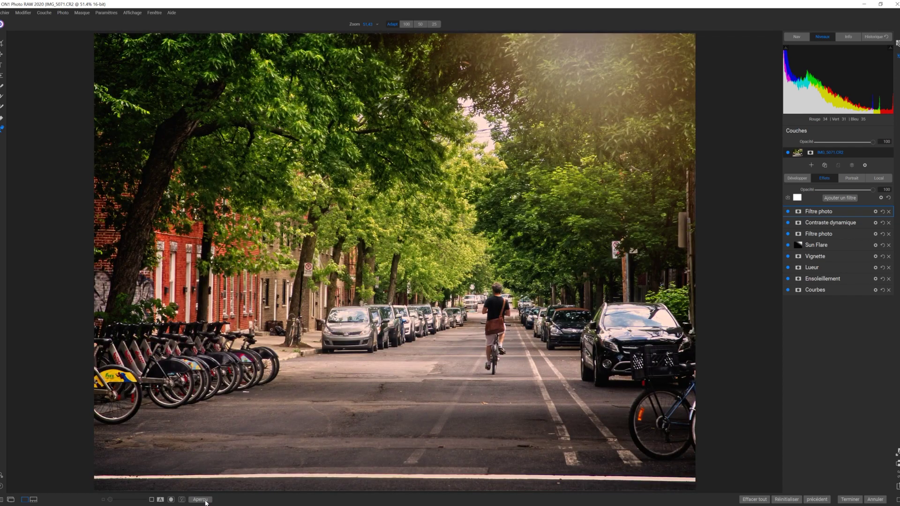